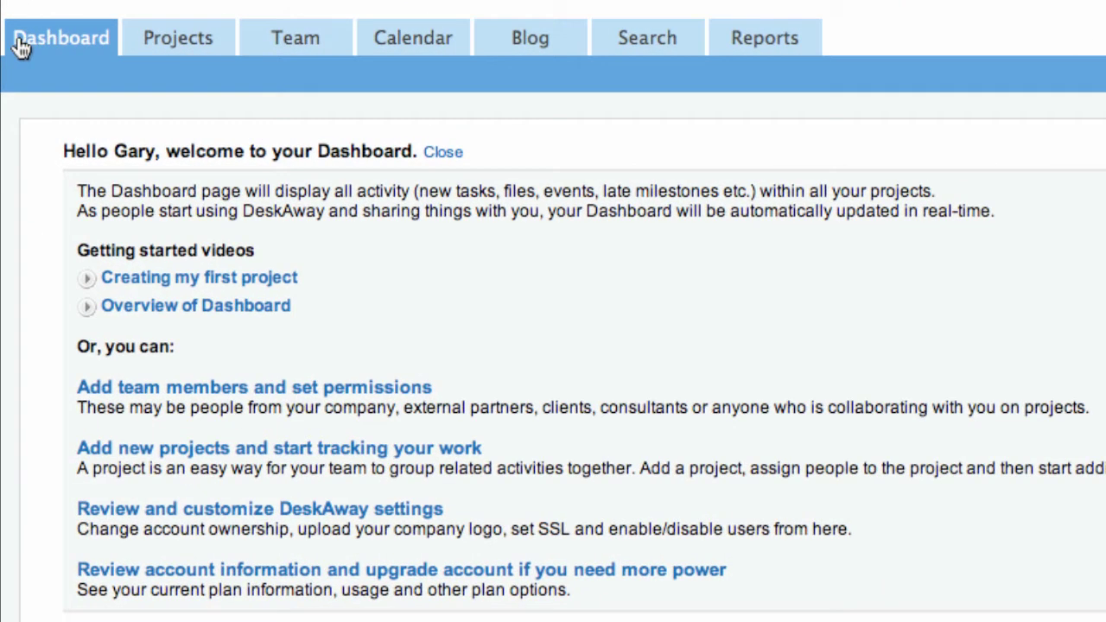
# Go to the Team page and bring up the empty Add New Team Member form
pyautogui.moveTo(64, 159); pyautogui.dragTo(415, 160)
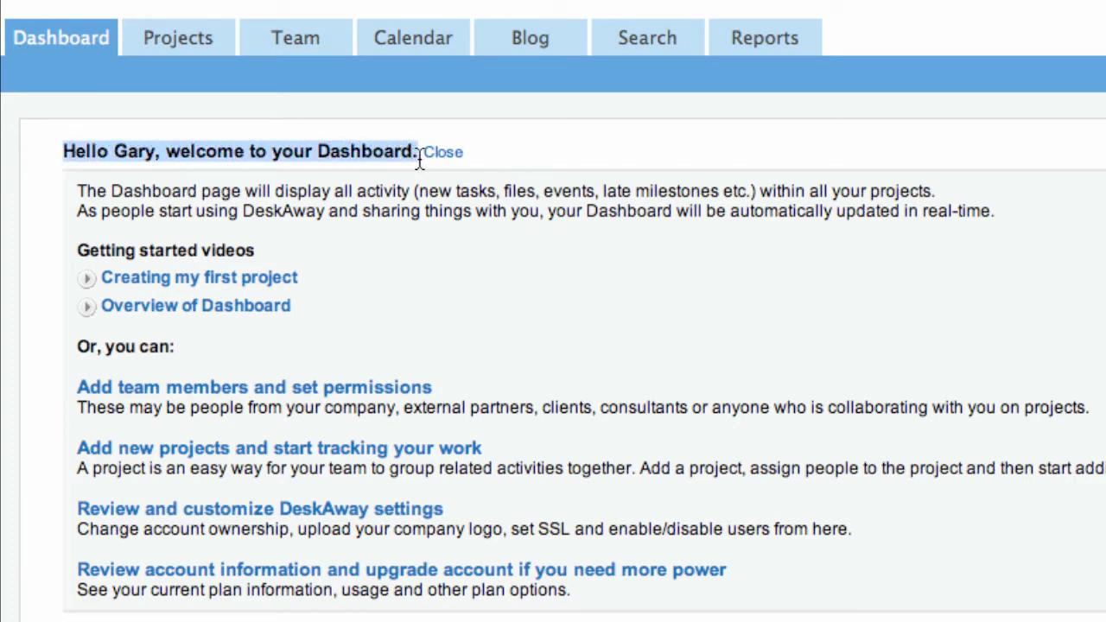
pyautogui.click(391, 147)
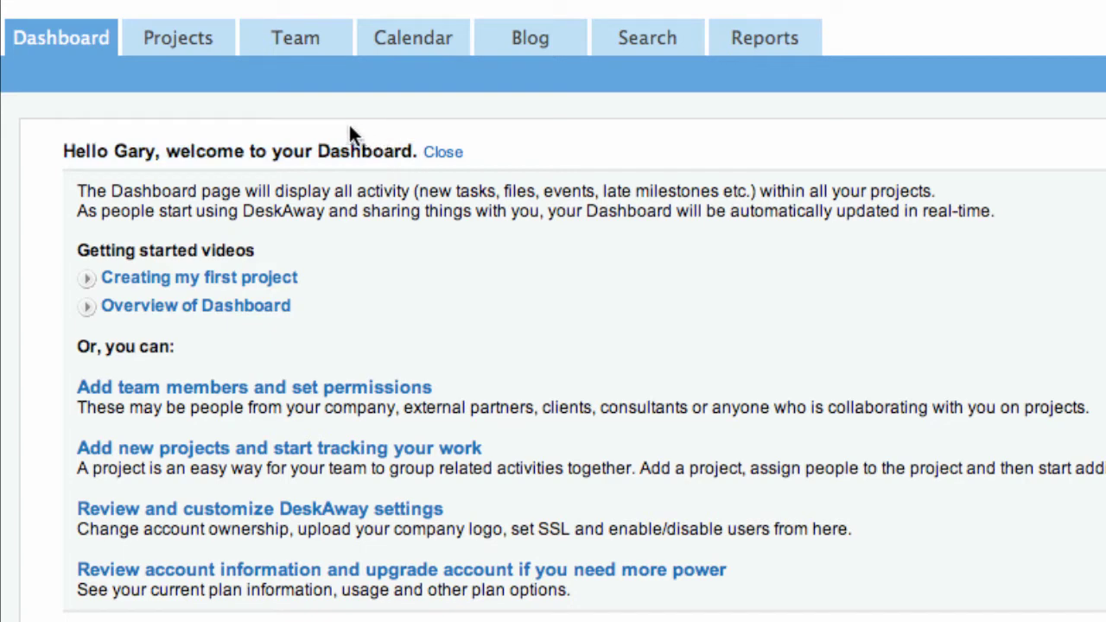
pyautogui.click(294, 43)
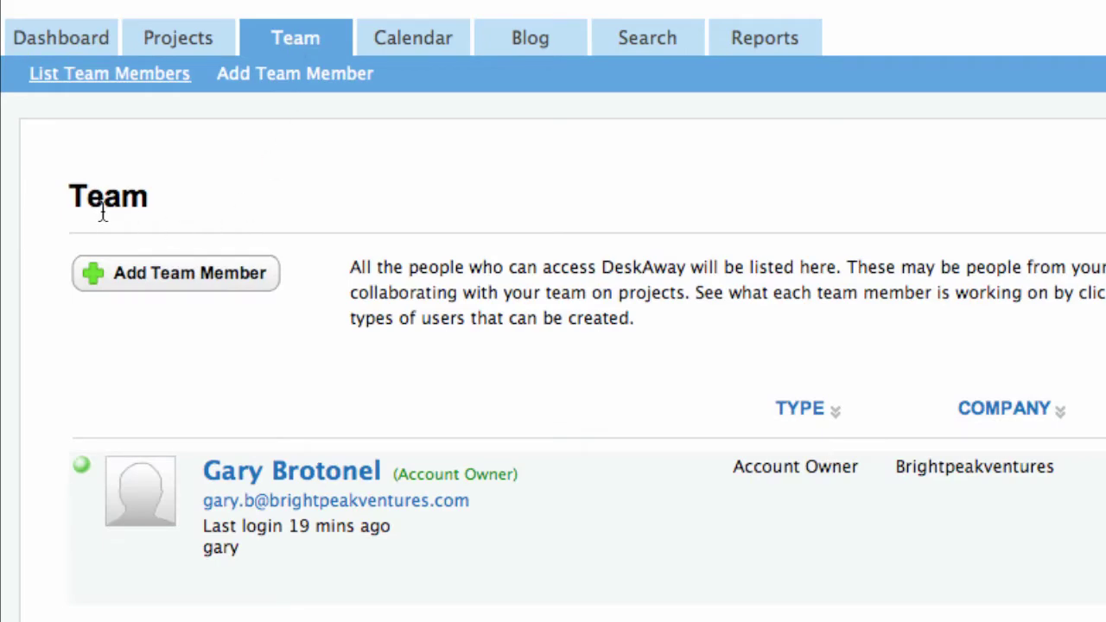
pyautogui.moveTo(67, 195); pyautogui.dragTo(154, 200)
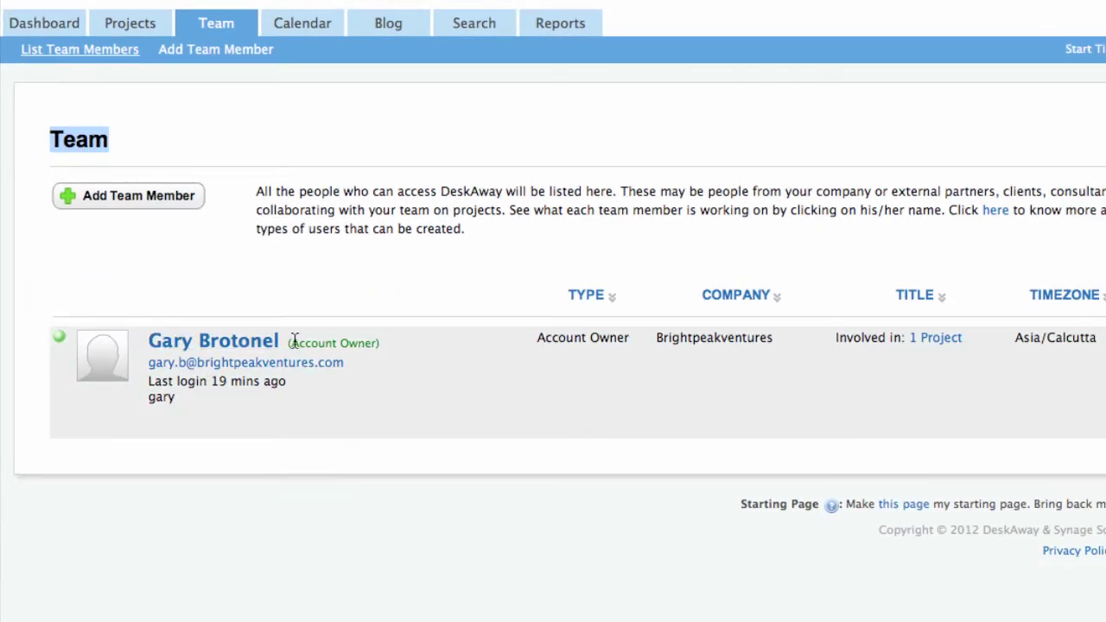
pyautogui.moveTo(291, 344); pyautogui.dragTo(370, 349)
pyautogui.click(373, 348)
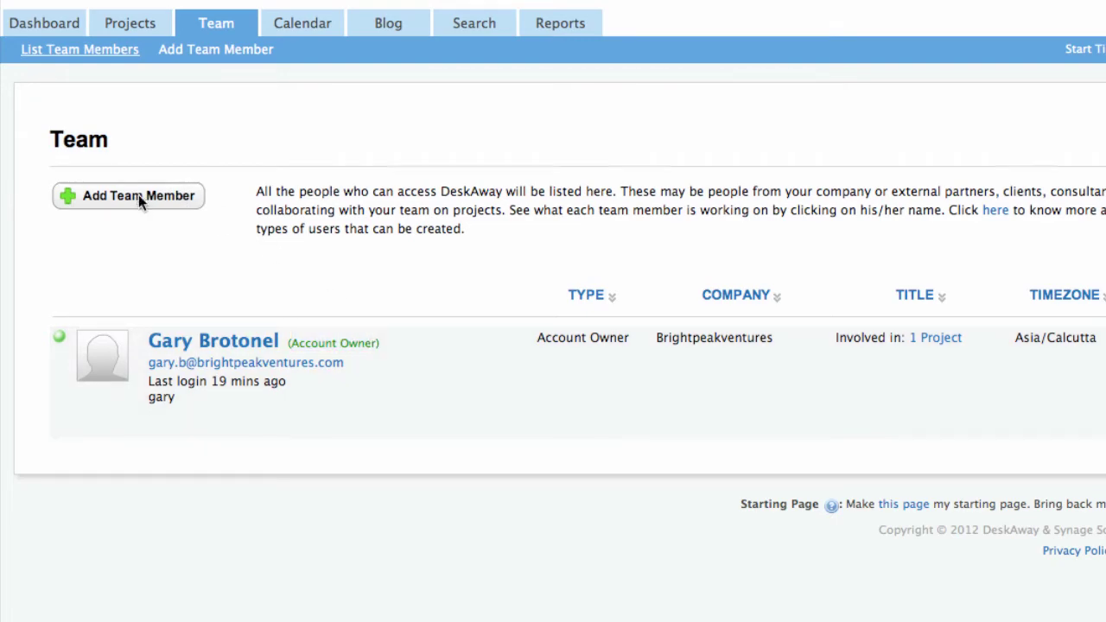
pyautogui.click(140, 197)
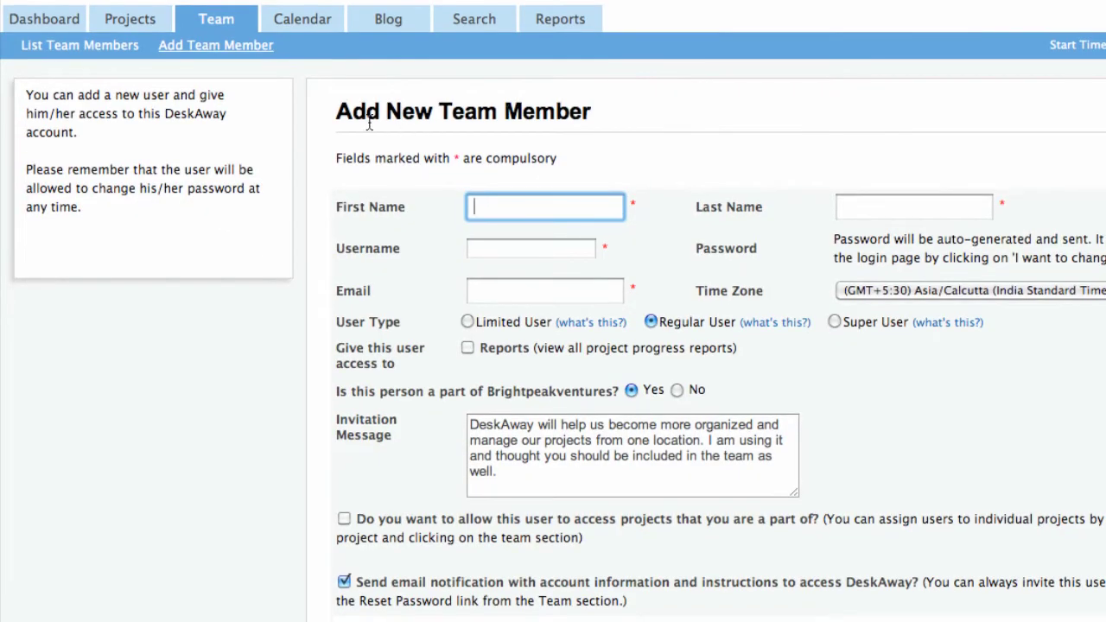
# Enter the new member's first and last name and username, and paste their email address
pyautogui.moveTo(338, 114); pyautogui.dragTo(589, 116)
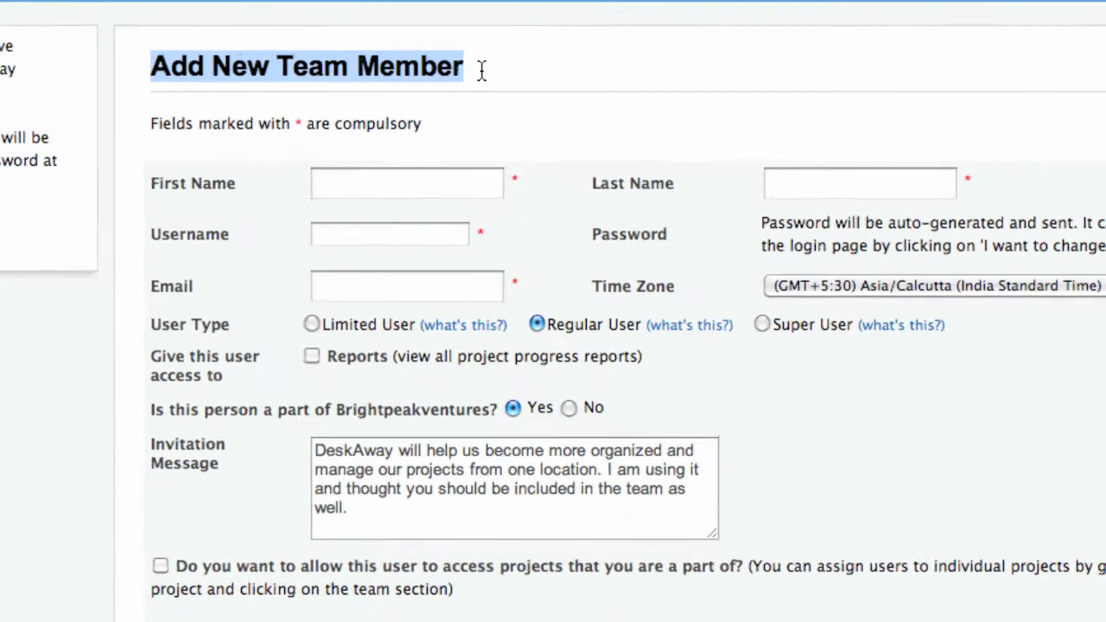
pyautogui.click(608, 113)
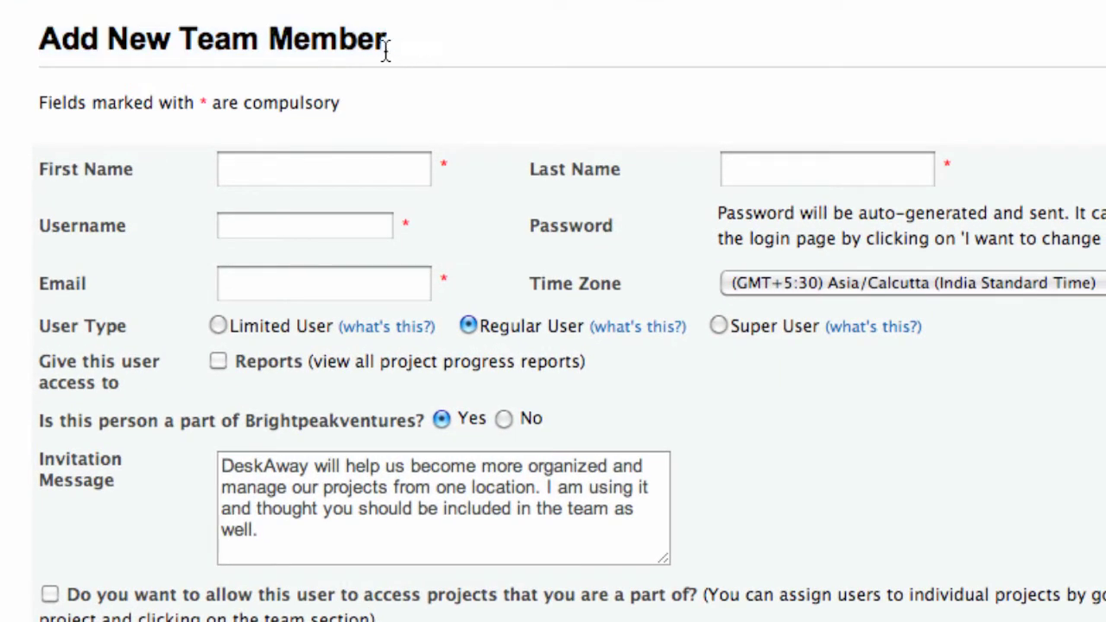
pyautogui.press('Tab')
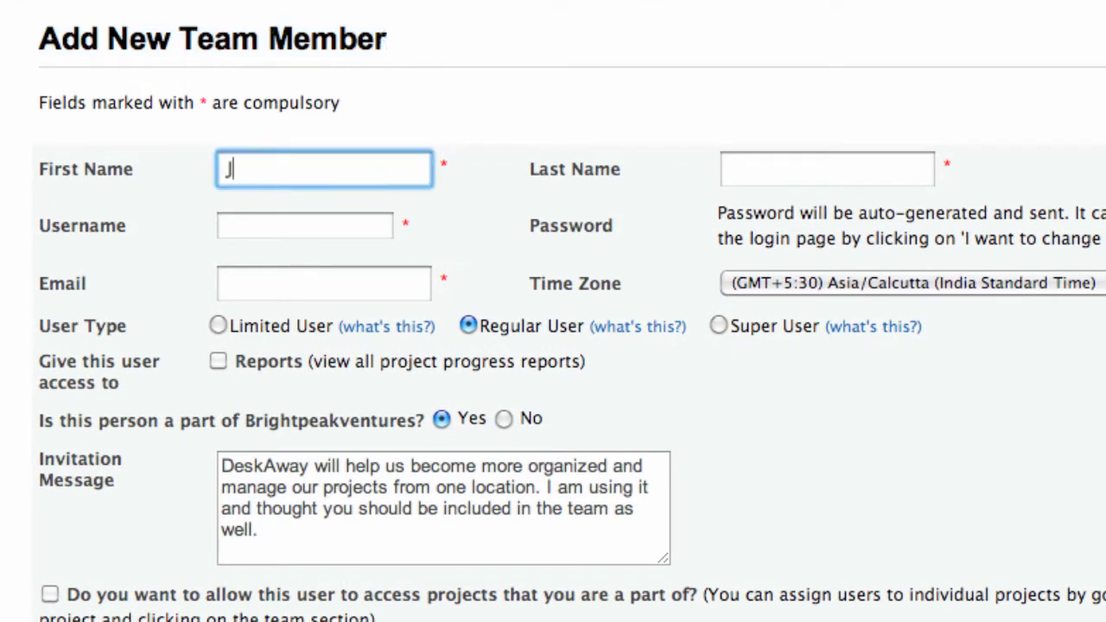
pyautogui.press('Tab')
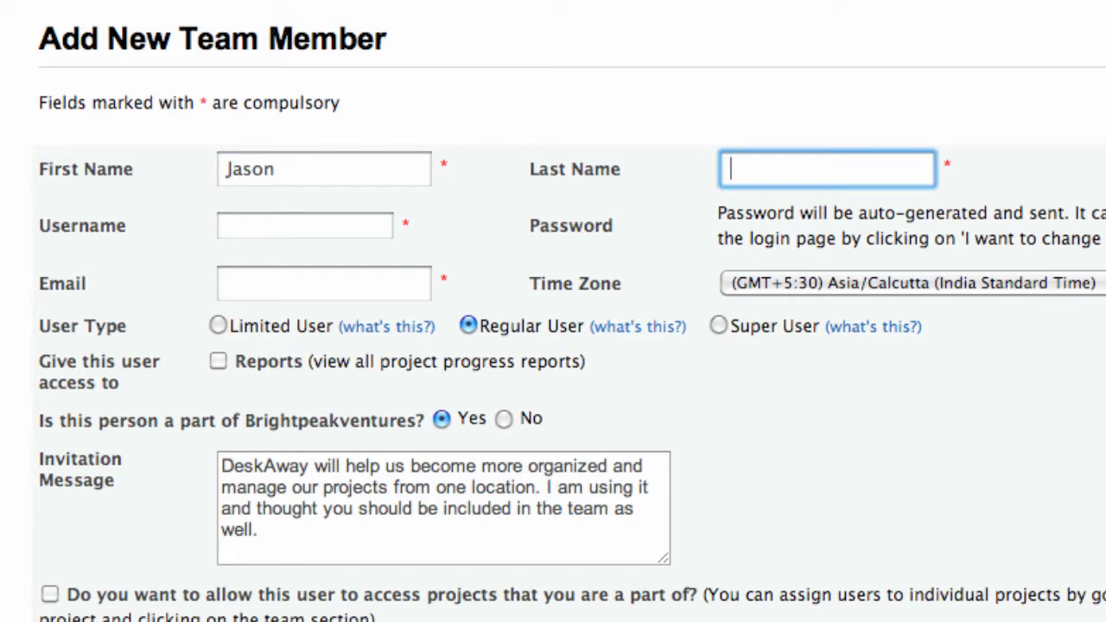
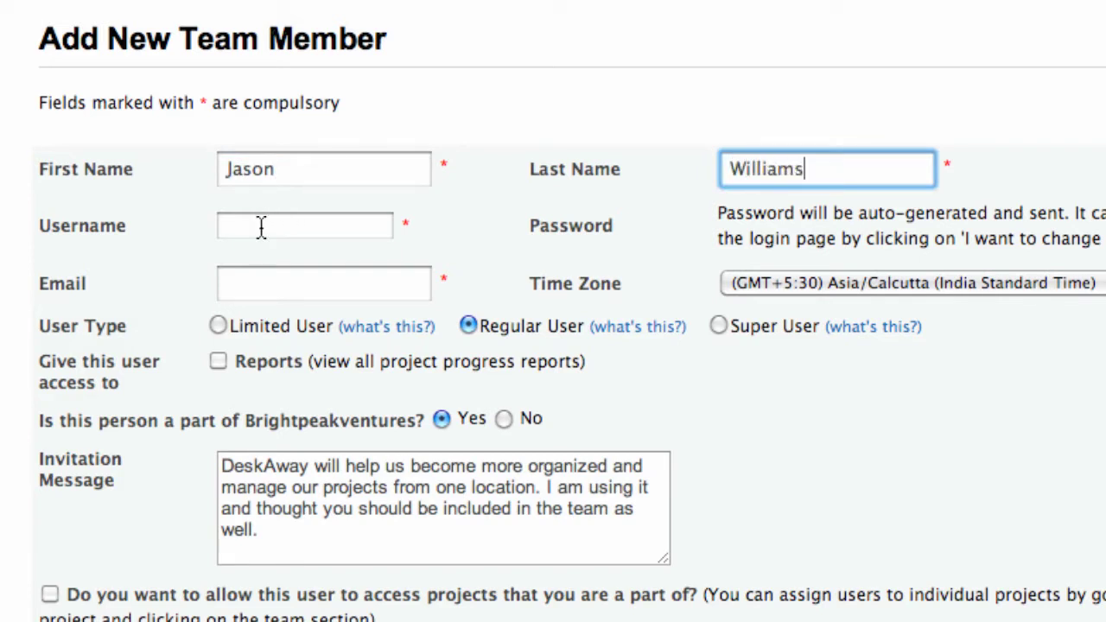
pyautogui.click(261, 226)
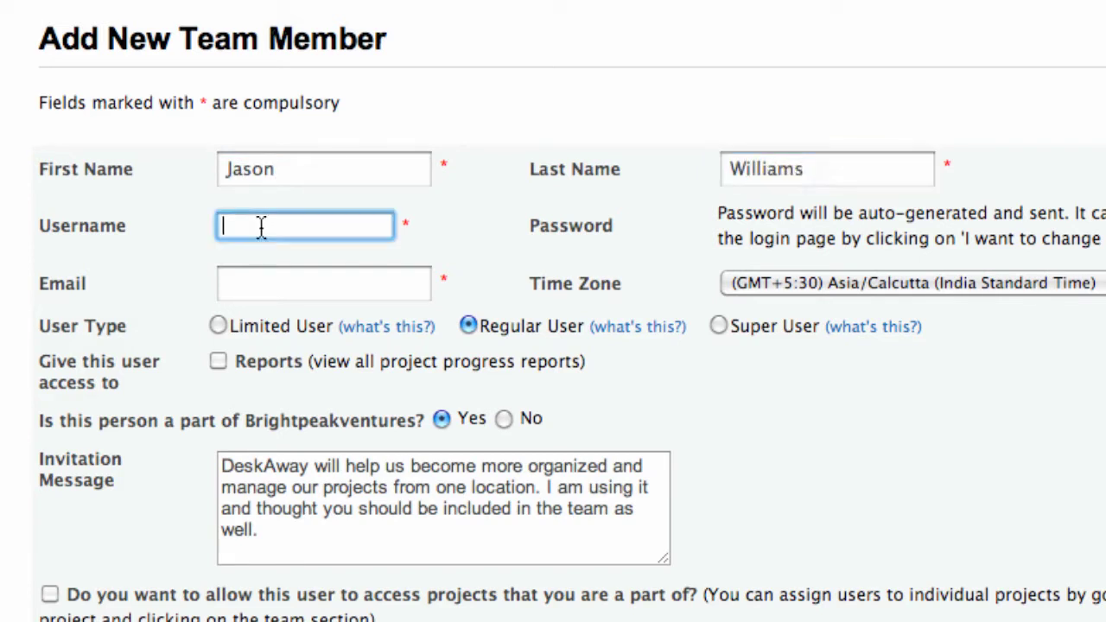
pyautogui.write('jason')
pyautogui.press('Tab')
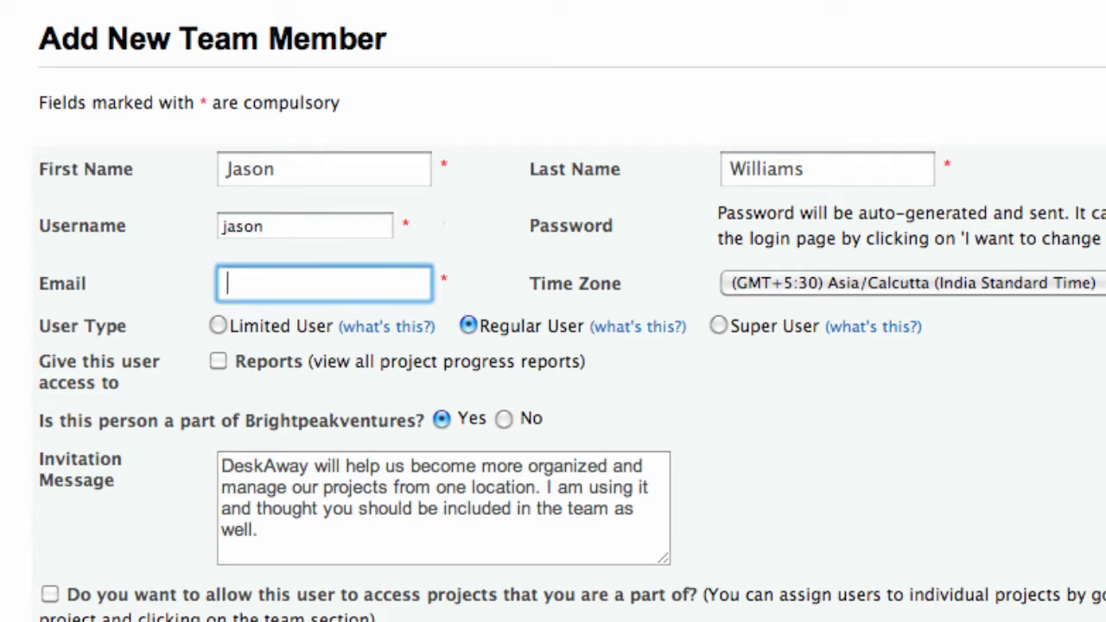
pyautogui.press('super+v')
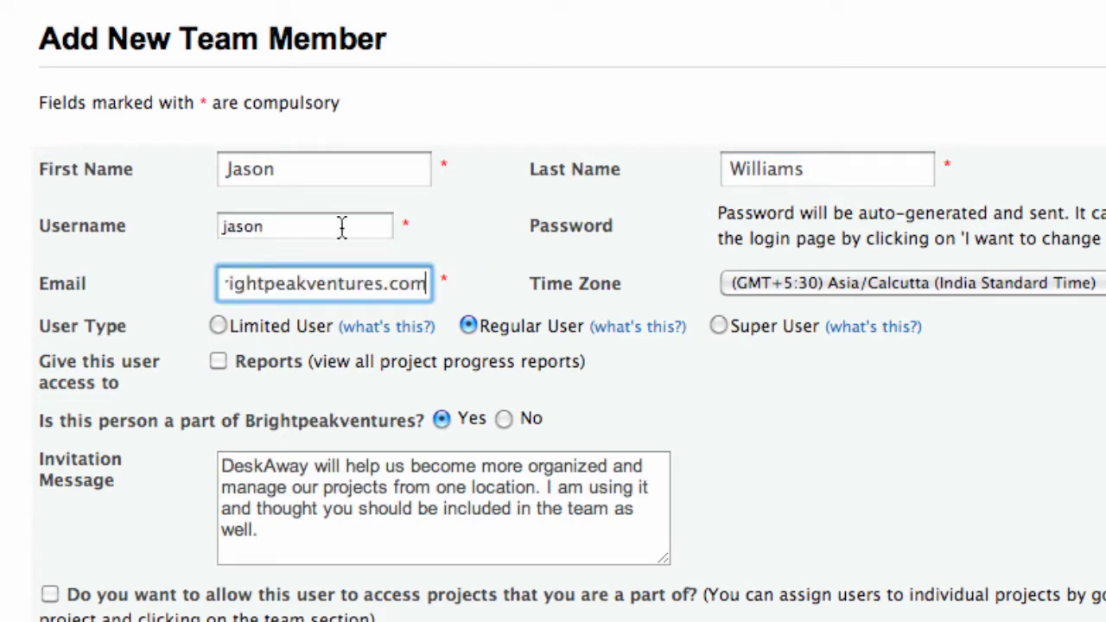
# Make the member a Super User and submit the new team member
pyautogui.moveTo(39, 332); pyautogui.dragTo(130, 327)
pyautogui.click(207, 342)
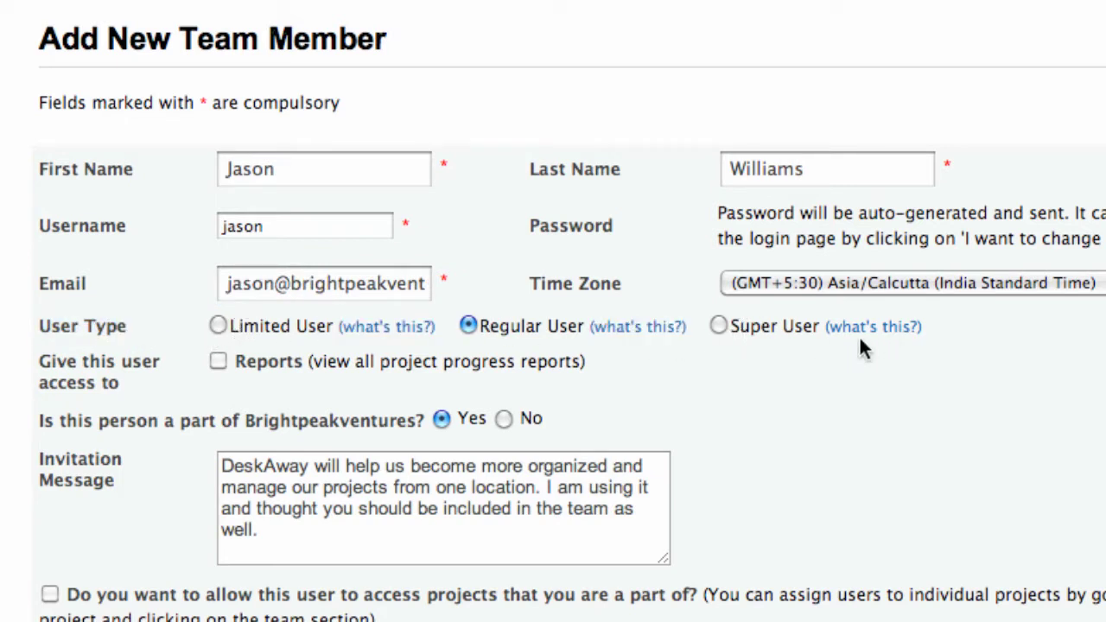
pyautogui.click(719, 326)
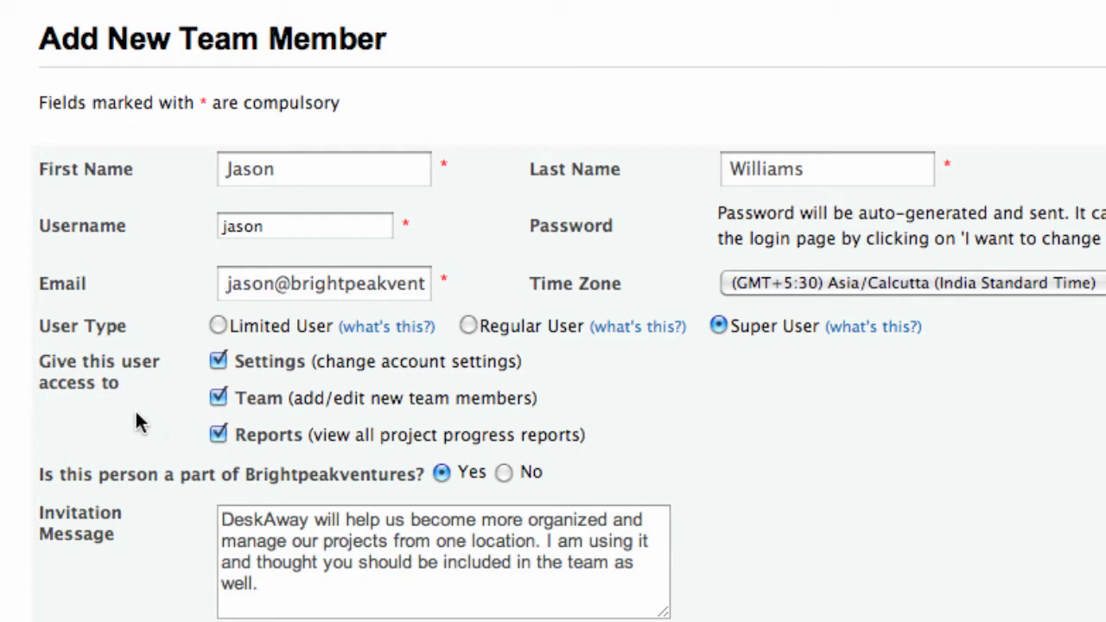
pyautogui.scroll(-3, 129, 406)
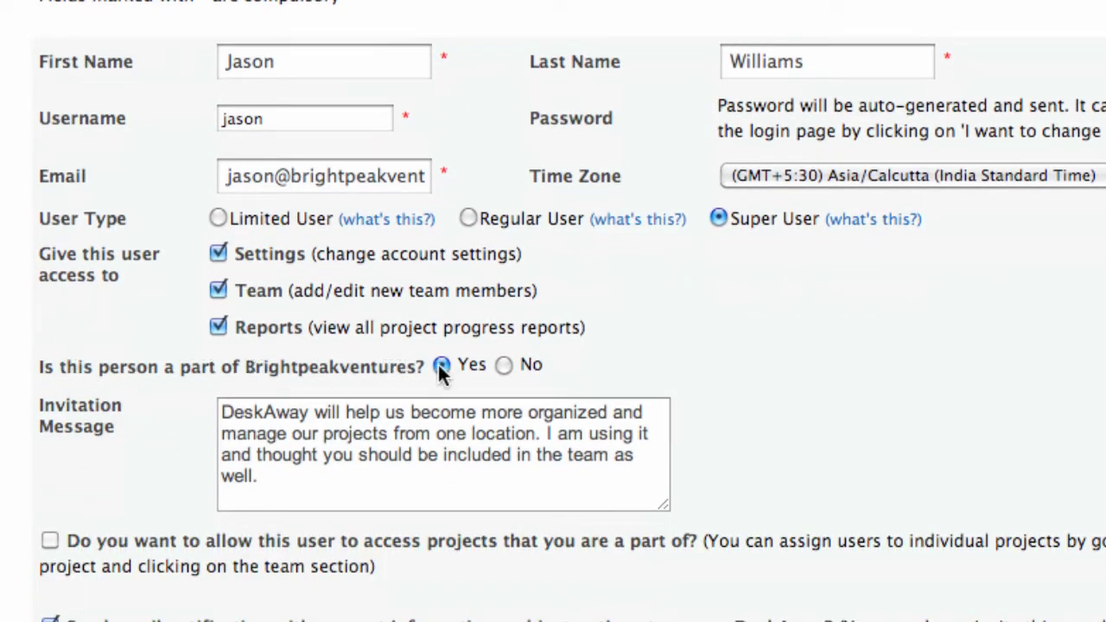
pyautogui.scroll(-4, 182, 432)
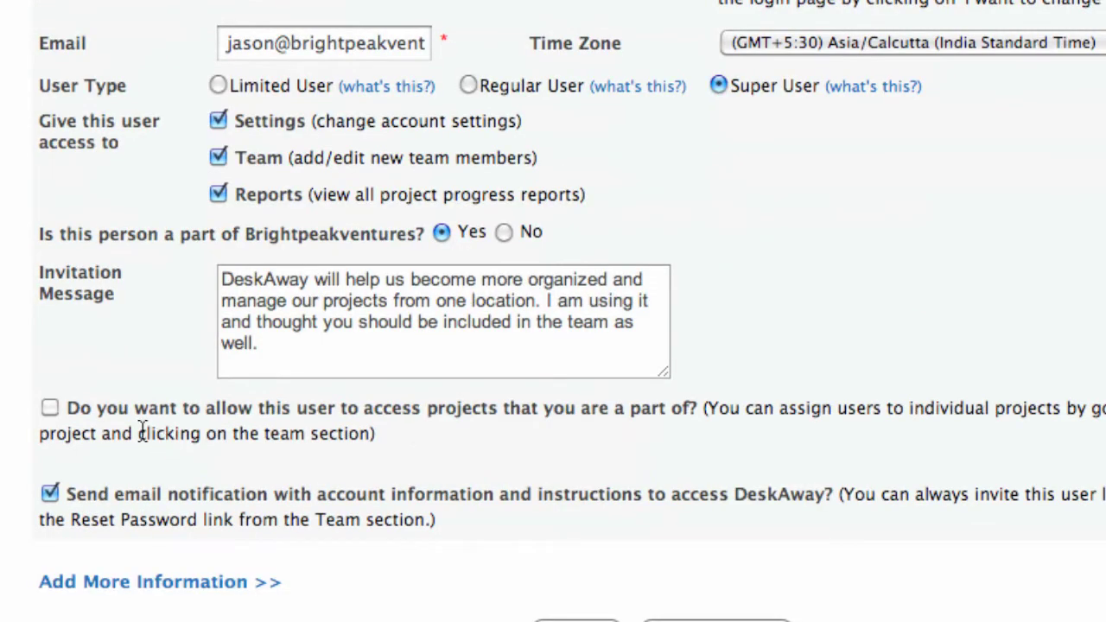
pyautogui.moveTo(70, 495); pyautogui.dragTo(275, 500)
pyautogui.click(95, 510)
pyautogui.scroll(-2, 95, 509)
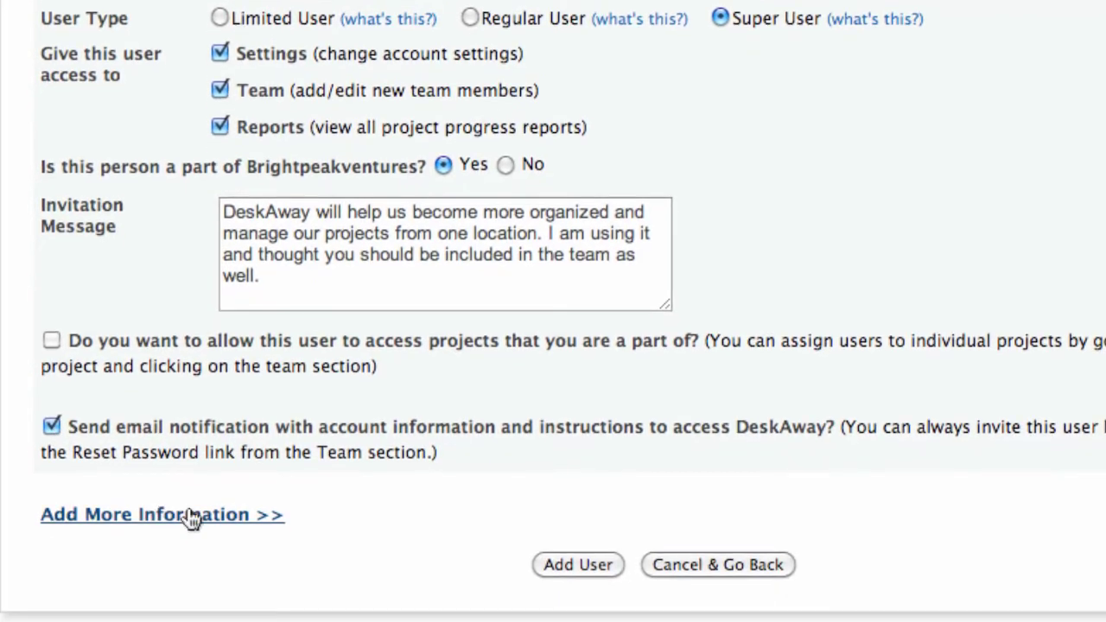
pyautogui.click(582, 561)
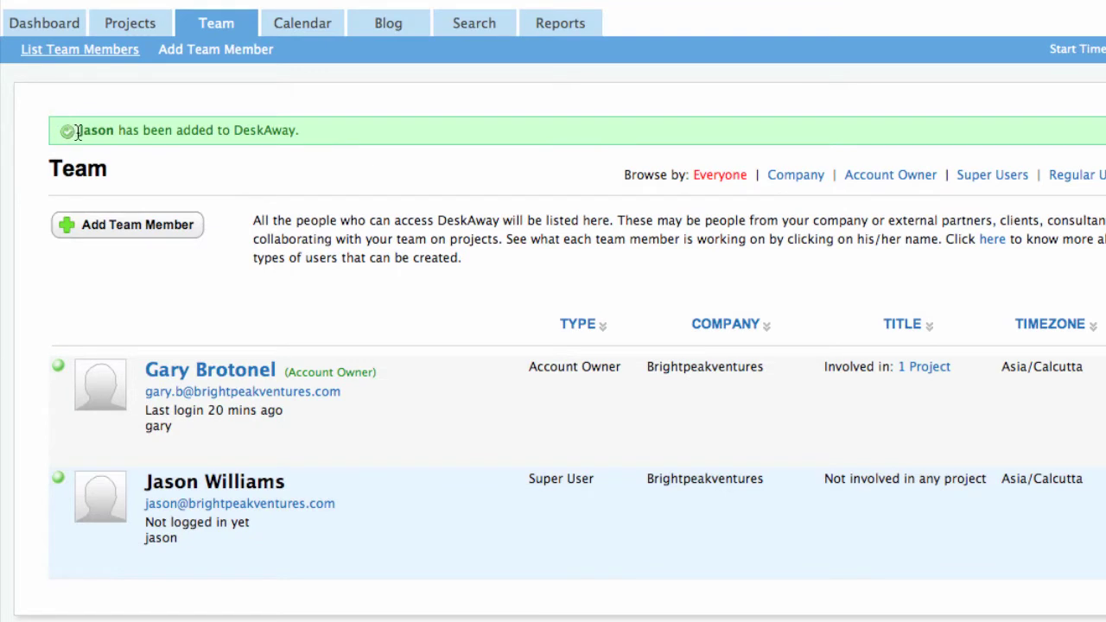
# Point out the confirmation message that the Super User member was added
pyautogui.moveTo(78, 132); pyautogui.dragTo(222, 147)
pyautogui.click(301, 148)
# Start another member and fill in their first name, last name, username and email address
pyautogui.click(100, 229)
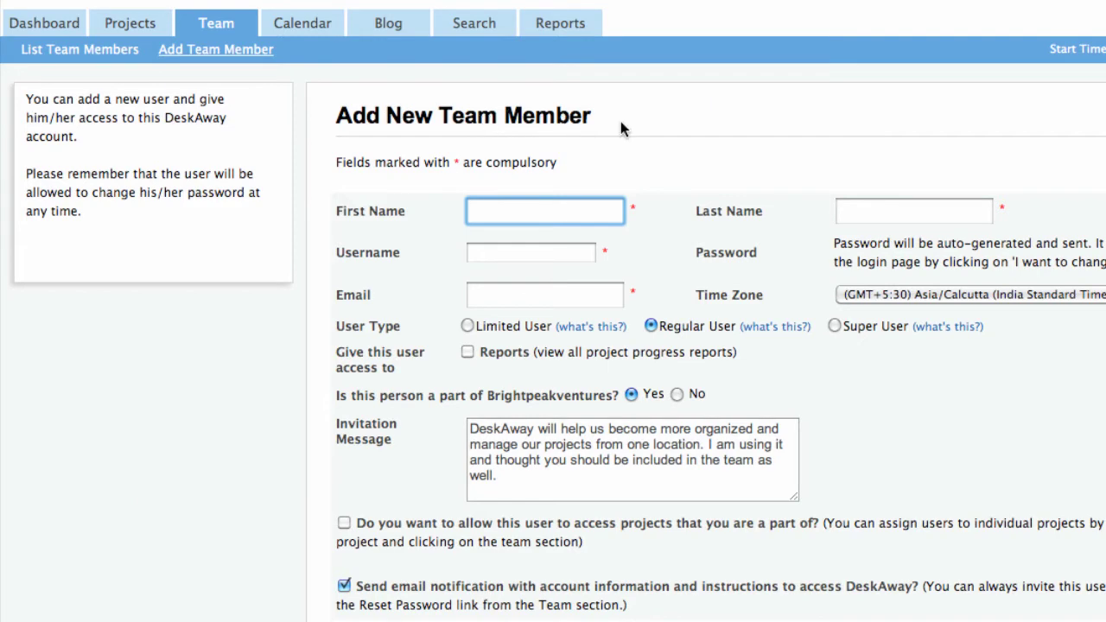
pyautogui.press('Tab')
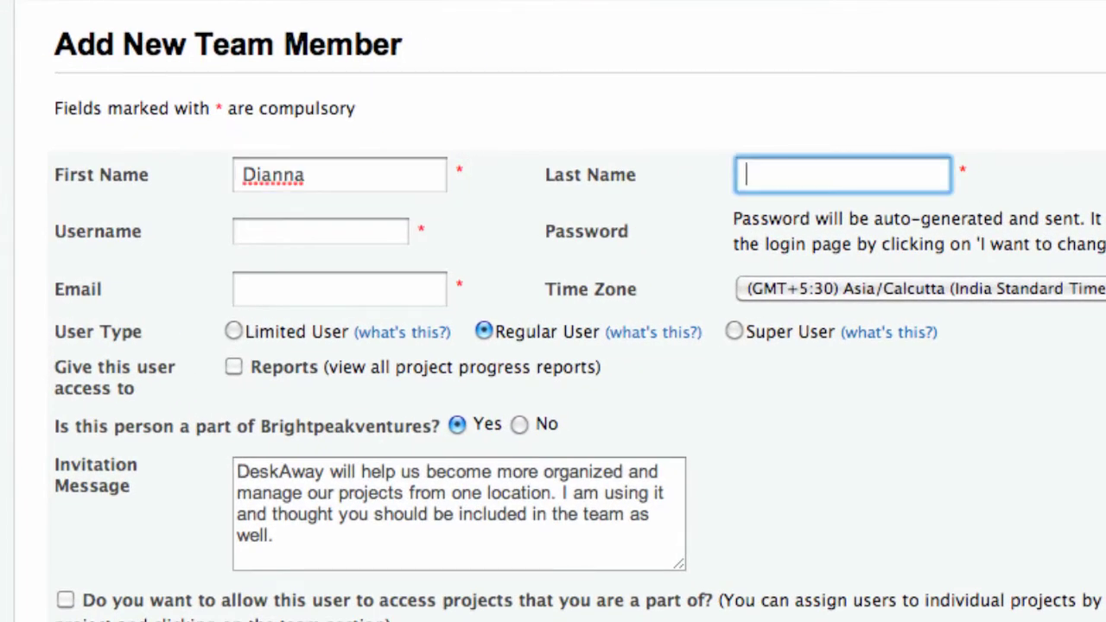
pyautogui.press('Tab')
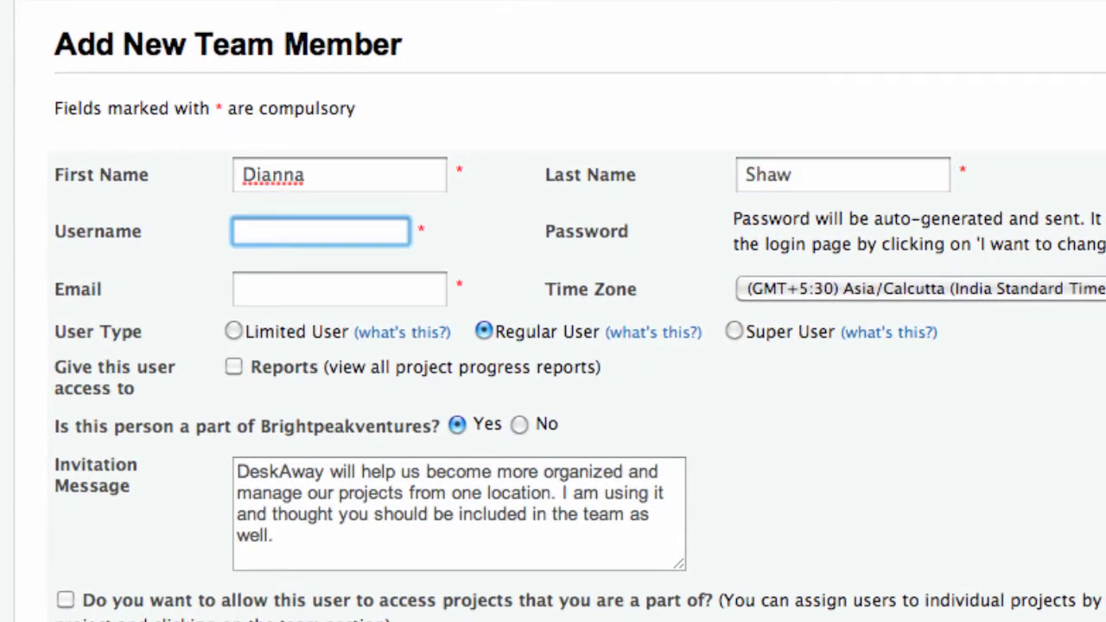
pyautogui.write('dianna')
pyautogui.press('Tab')
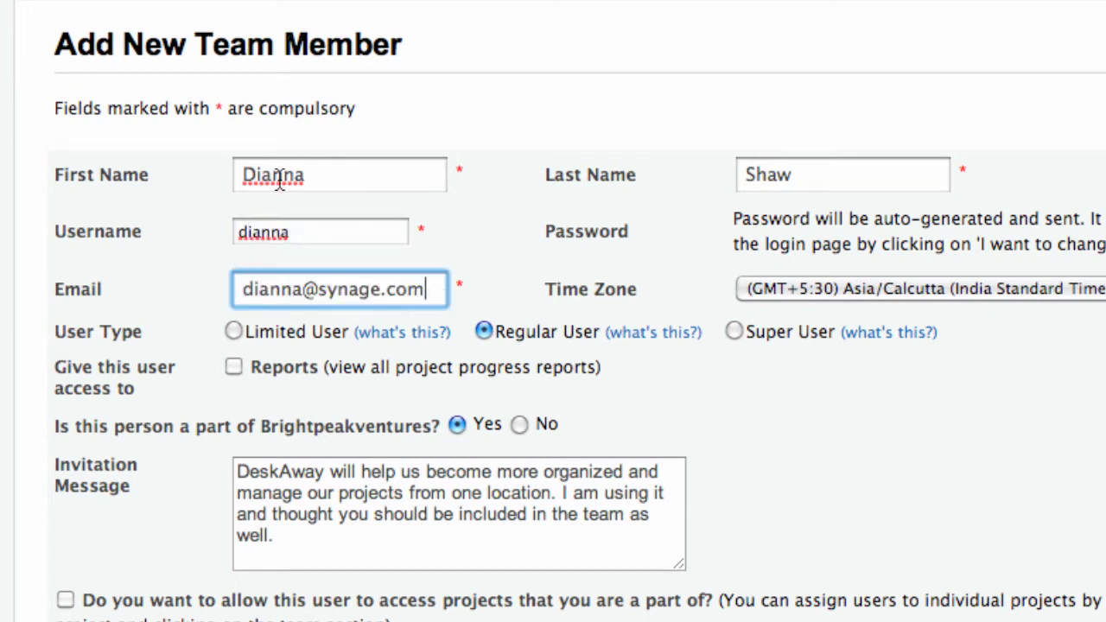
# Give the member Reports access, set their company to Synage Software, and add them
pyautogui.moveTo(56, 337); pyautogui.dragTo(151, 339)
pyautogui.click(148, 331)
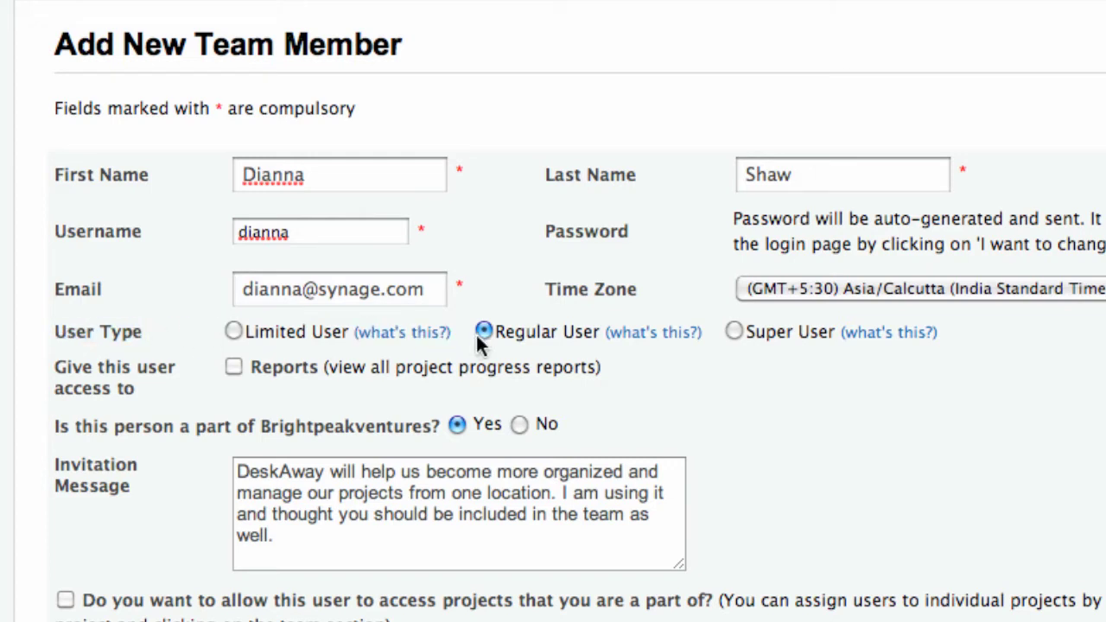
pyautogui.click(233, 367)
pyautogui.moveTo(55, 426); pyautogui.dragTo(437, 437)
pyautogui.click(519, 427)
pyautogui.click(518, 427)
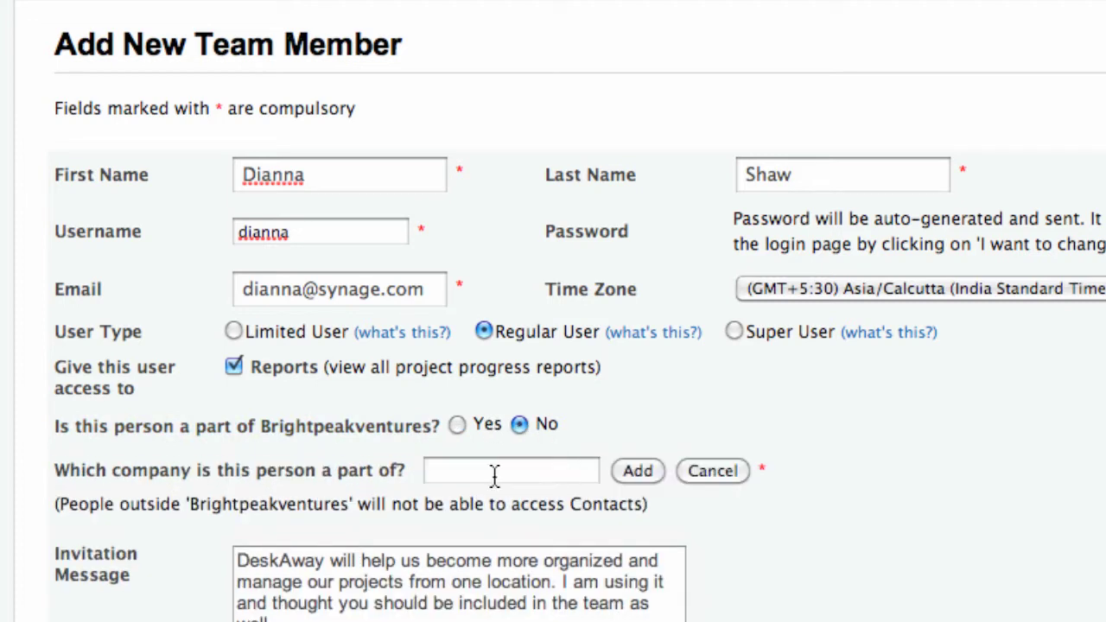
pyautogui.click(486, 471)
pyautogui.write('Synage Software')
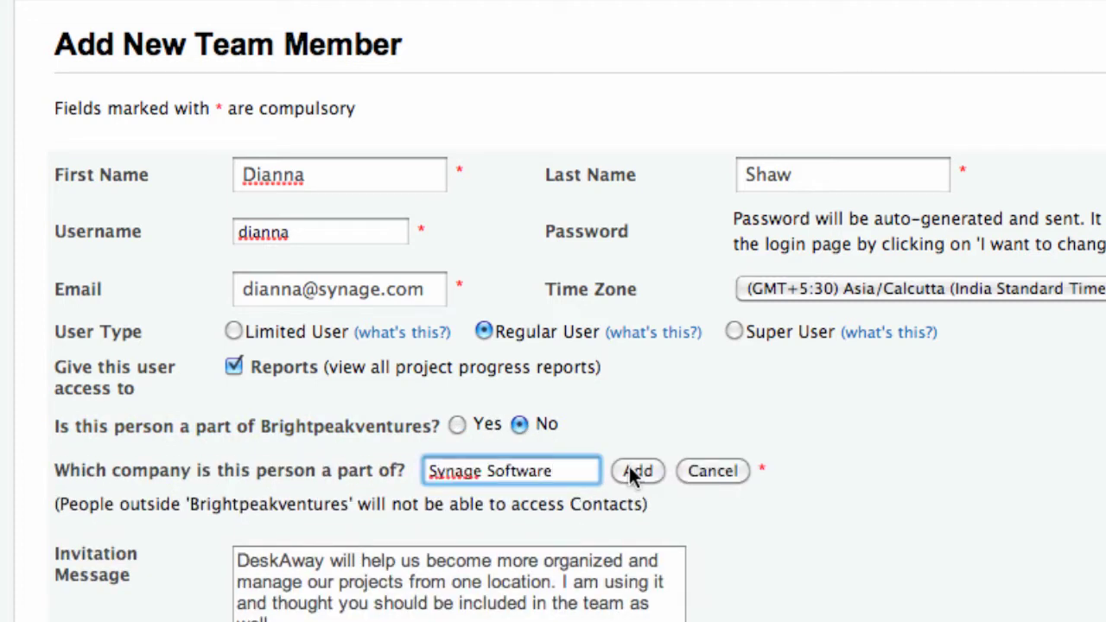
pyautogui.click(637, 472)
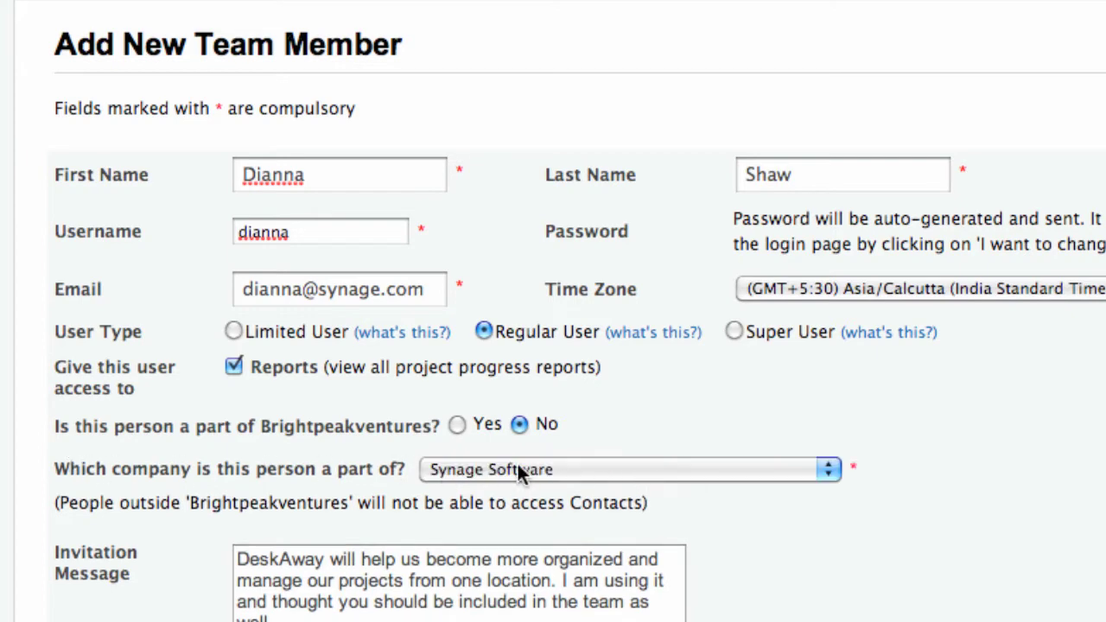
pyautogui.scroll(-5, 804, 567)
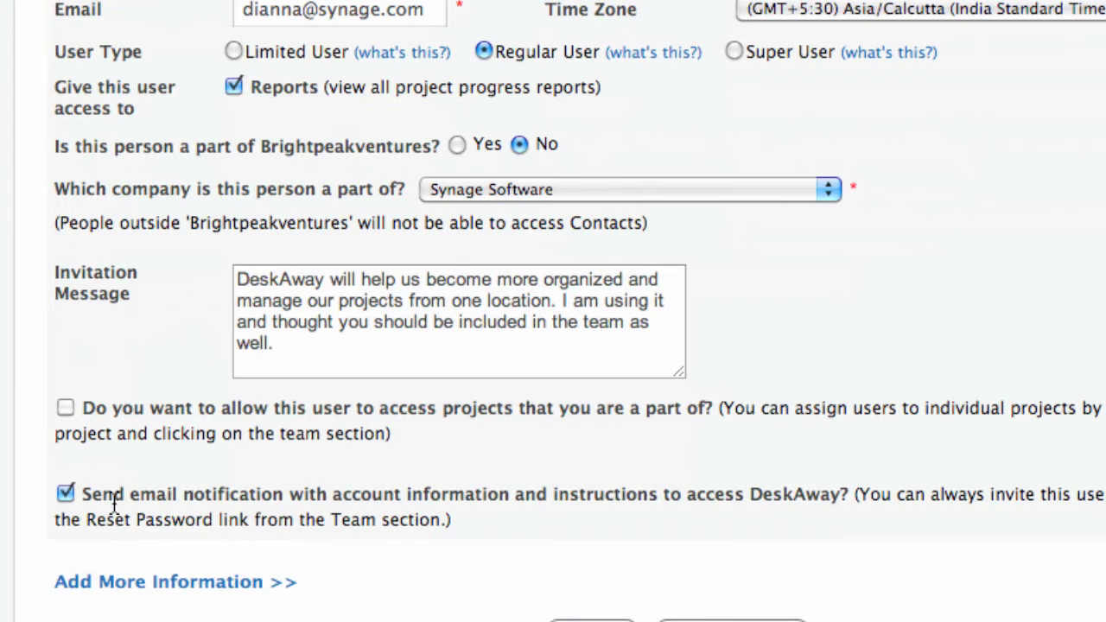
pyautogui.click(597, 562)
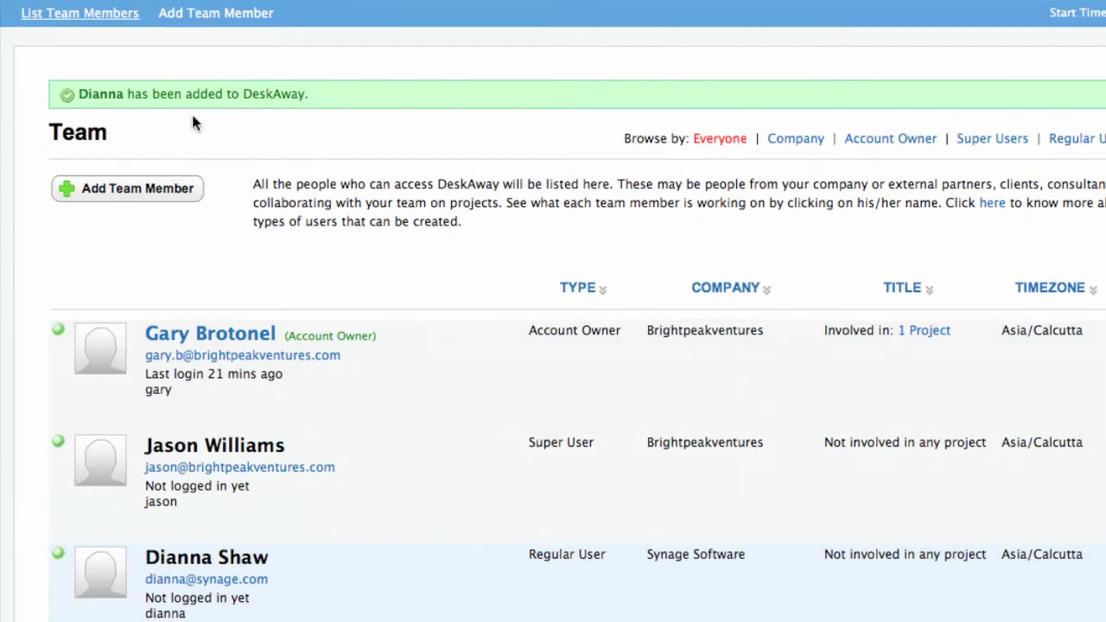
# Review the Team list showing the new Regular User from Synage Software
pyautogui.moveTo(78, 94); pyautogui.dragTo(309, 95)
pyautogui.click(309, 95)
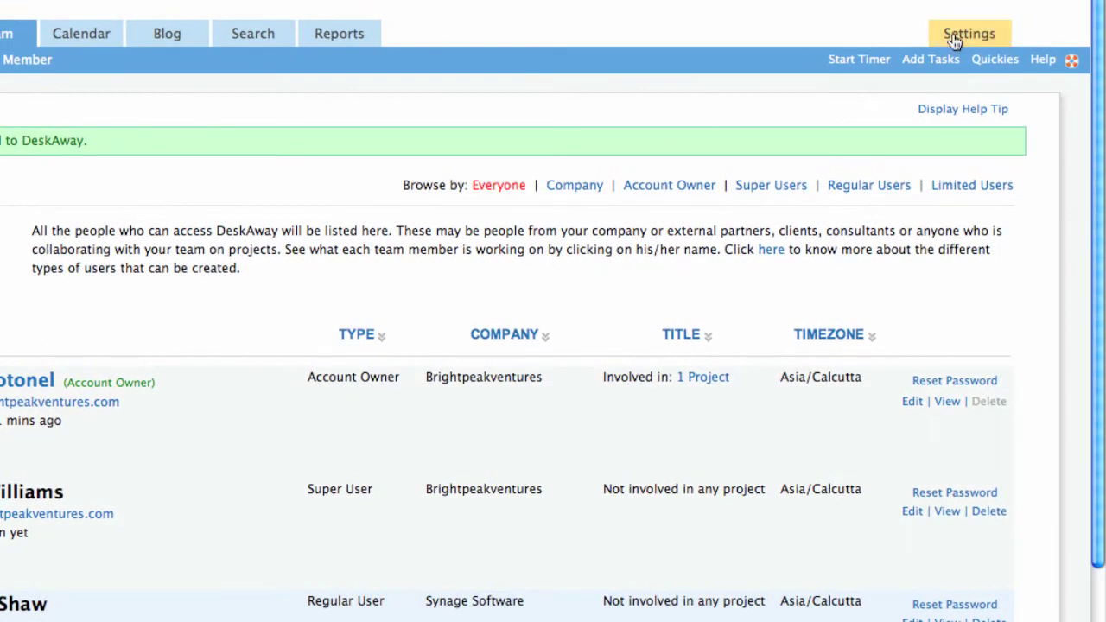
# Open Settings, hide the help tip, and go to the Categories page
pyautogui.click(956, 39)
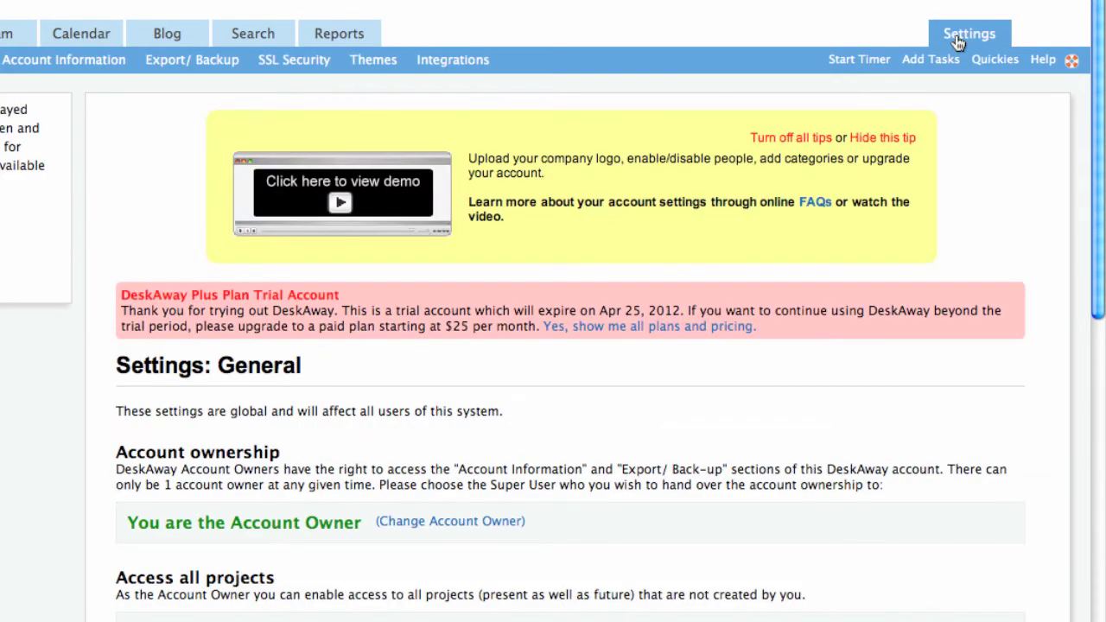
pyautogui.click(881, 140)
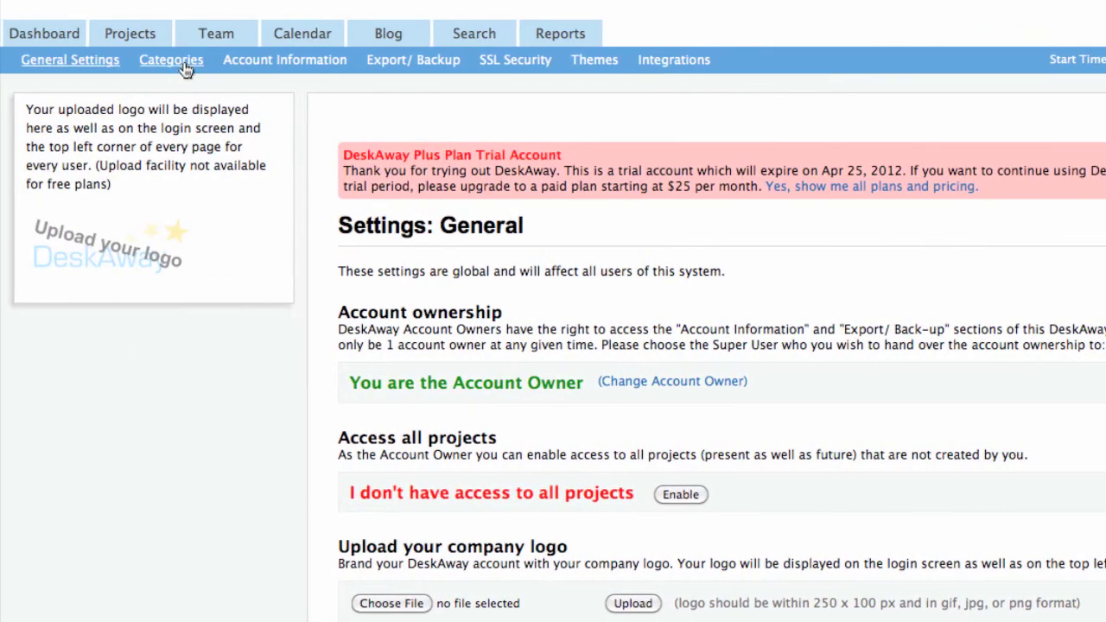
pyautogui.click(177, 61)
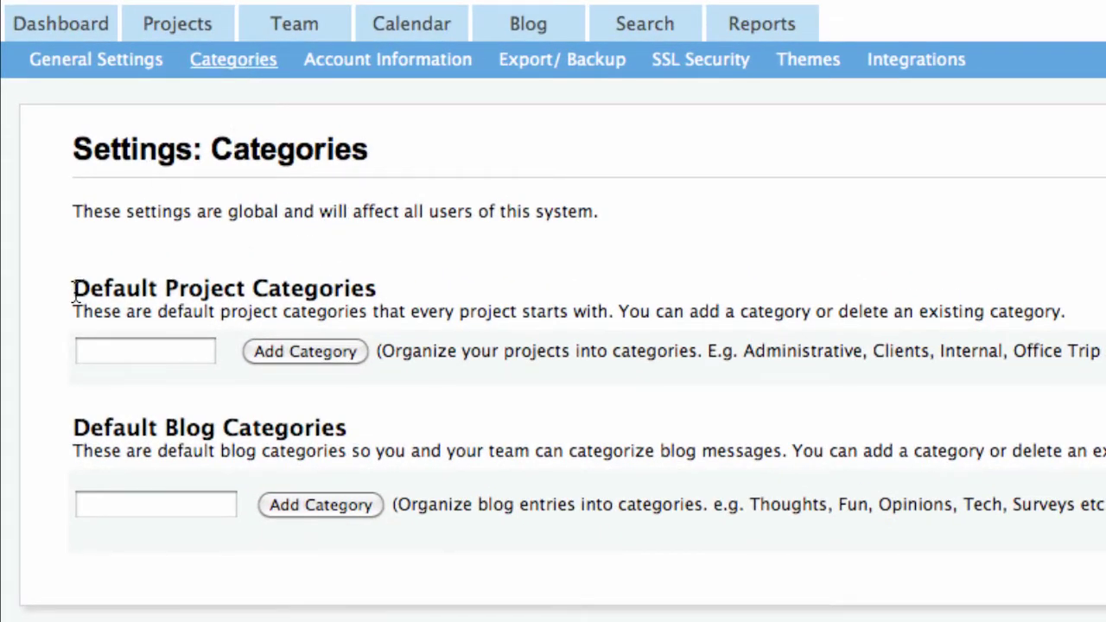
# Add project categories Clients, Internal, New websites and Administrative one after another
pyautogui.moveTo(295, 291); pyautogui.dragTo(309, 291)
pyautogui.click(128, 346)
pyautogui.write('Clients')
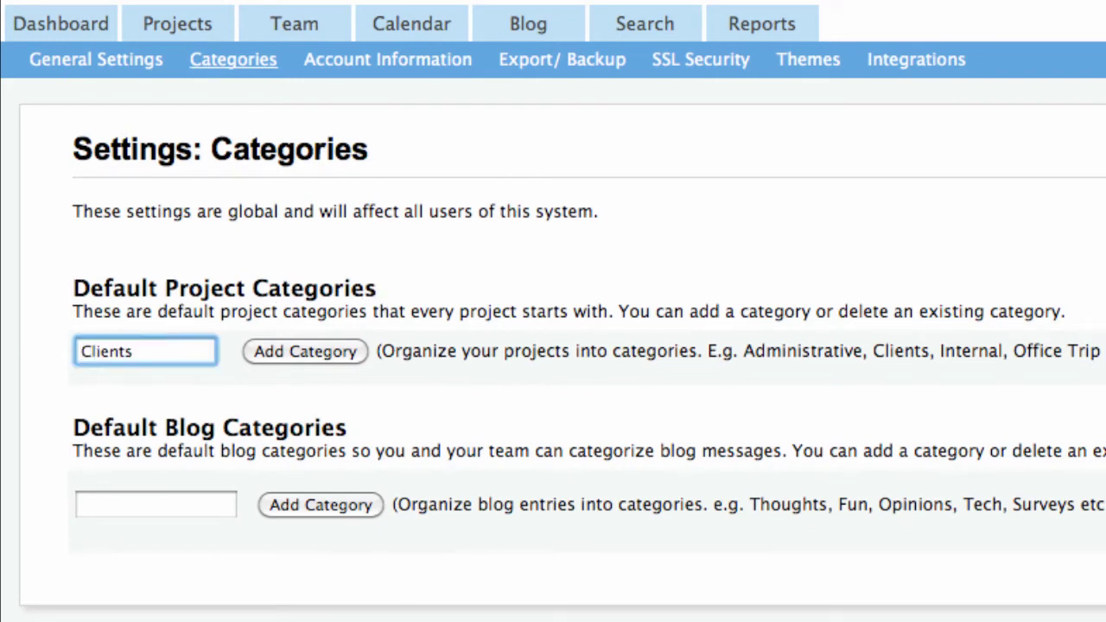
pyautogui.click(301, 351)
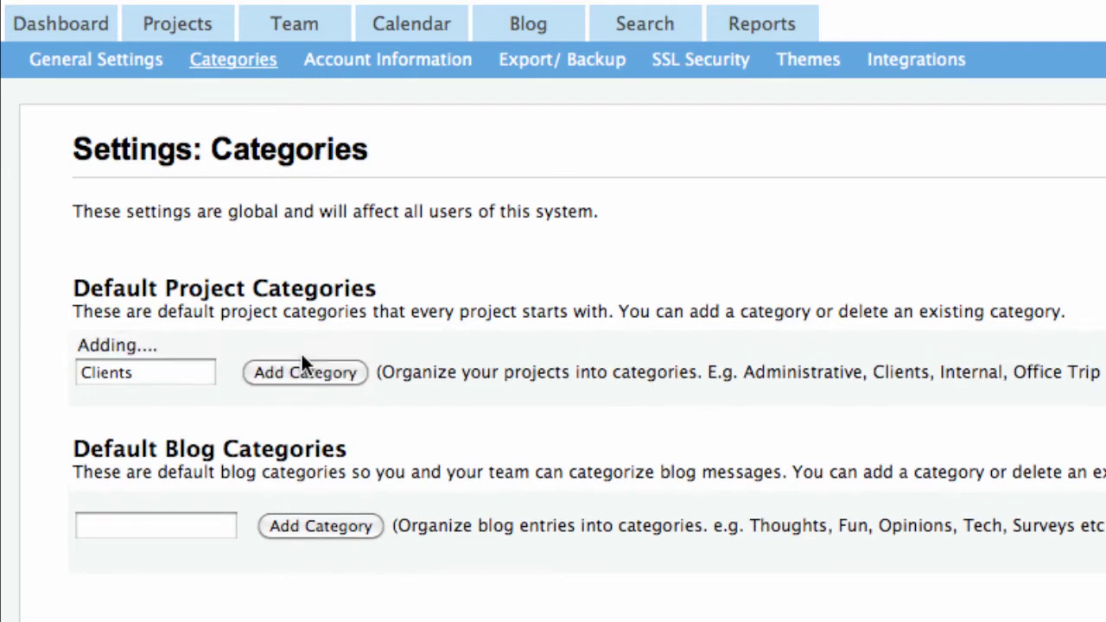
pyautogui.moveTo(161, 385)
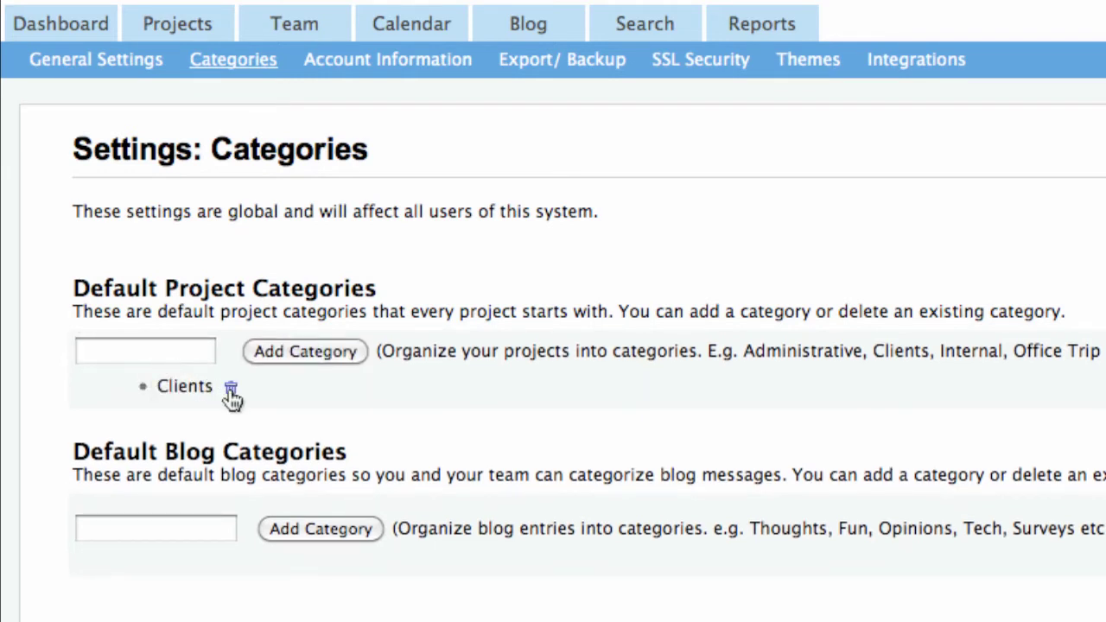
pyautogui.click(198, 353)
pyautogui.write('Internal')
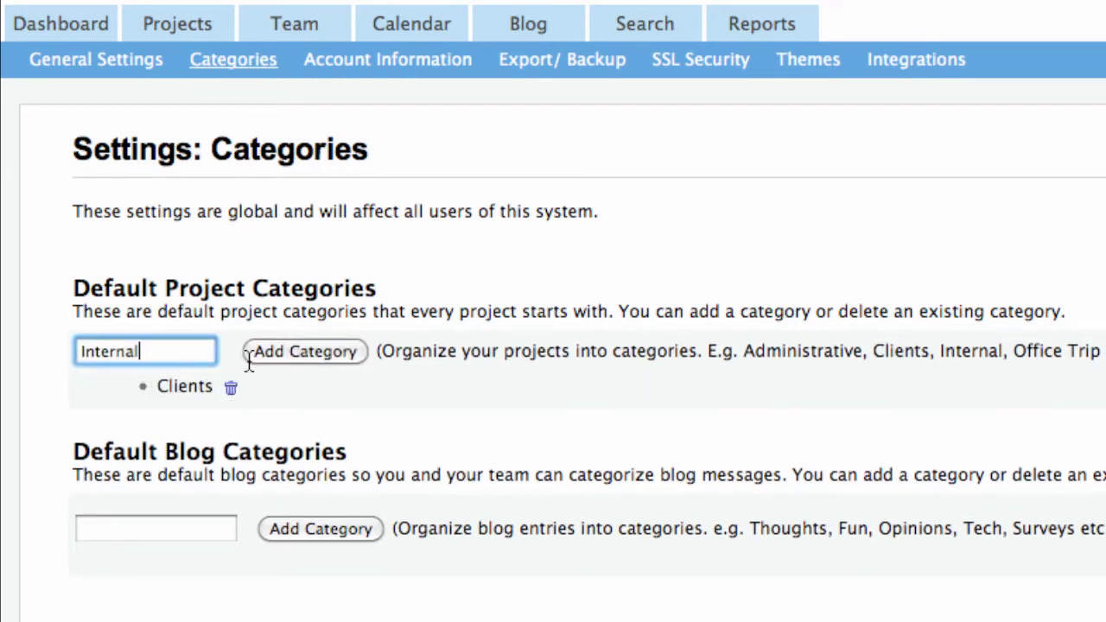
pyautogui.click(285, 356)
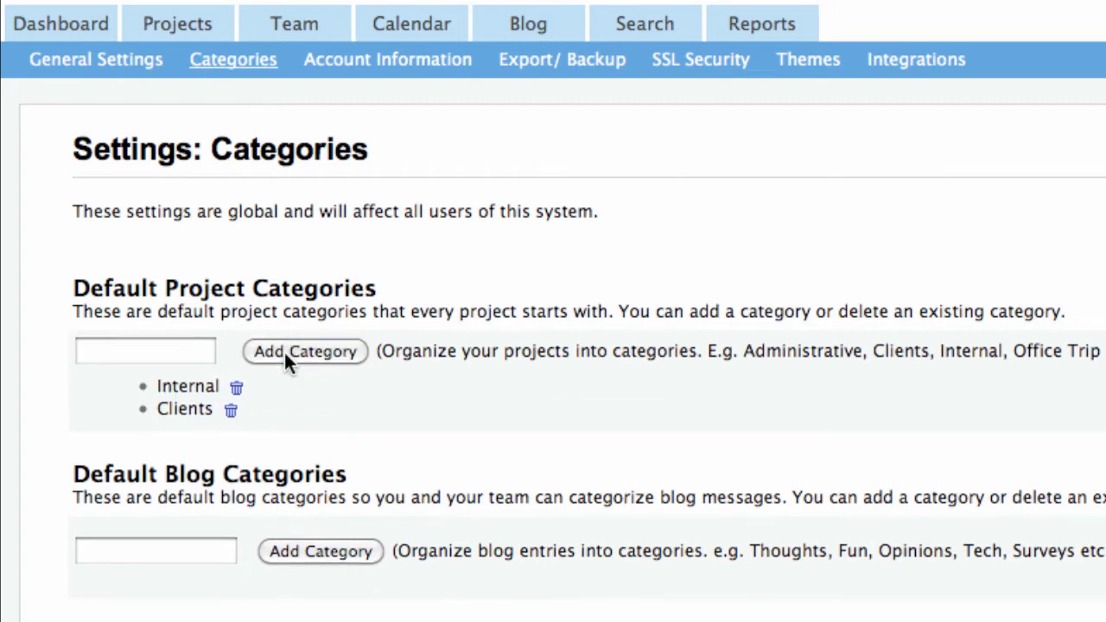
pyautogui.click(198, 352)
pyautogui.write('New websites')
pyautogui.click(342, 351)
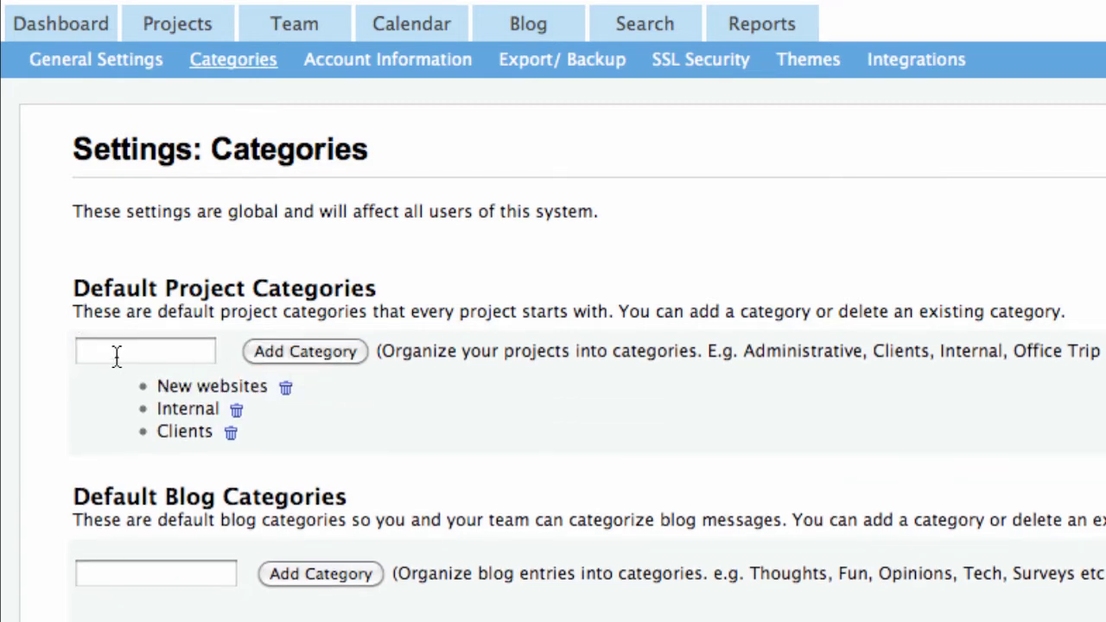
pyautogui.click(116, 353)
pyautogui.write('Administrative')
pyautogui.click(335, 347)
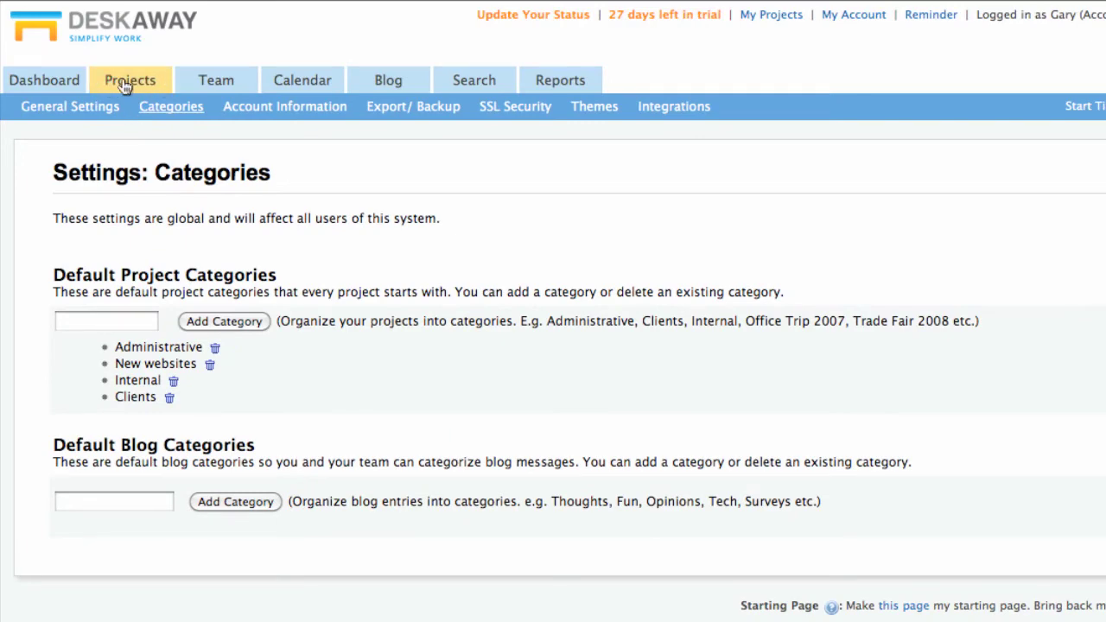
# Open the Projects page and point out the 'add a new project' link in the intro
pyautogui.click(123, 79)
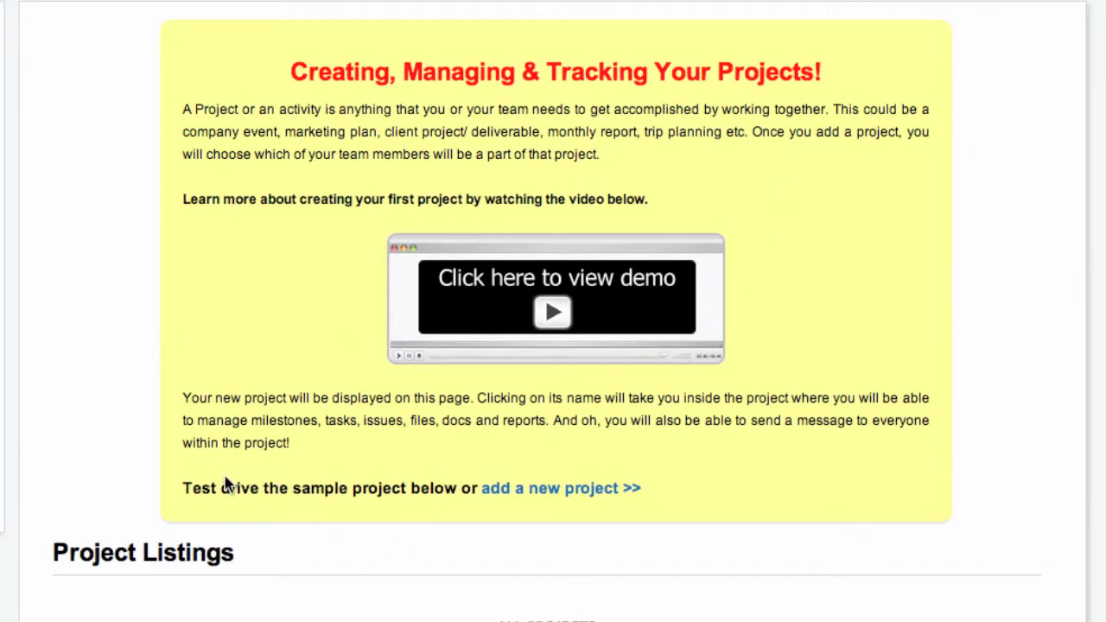
pyautogui.moveTo(181, 489); pyautogui.dragTo(662, 489)
pyautogui.click(662, 489)
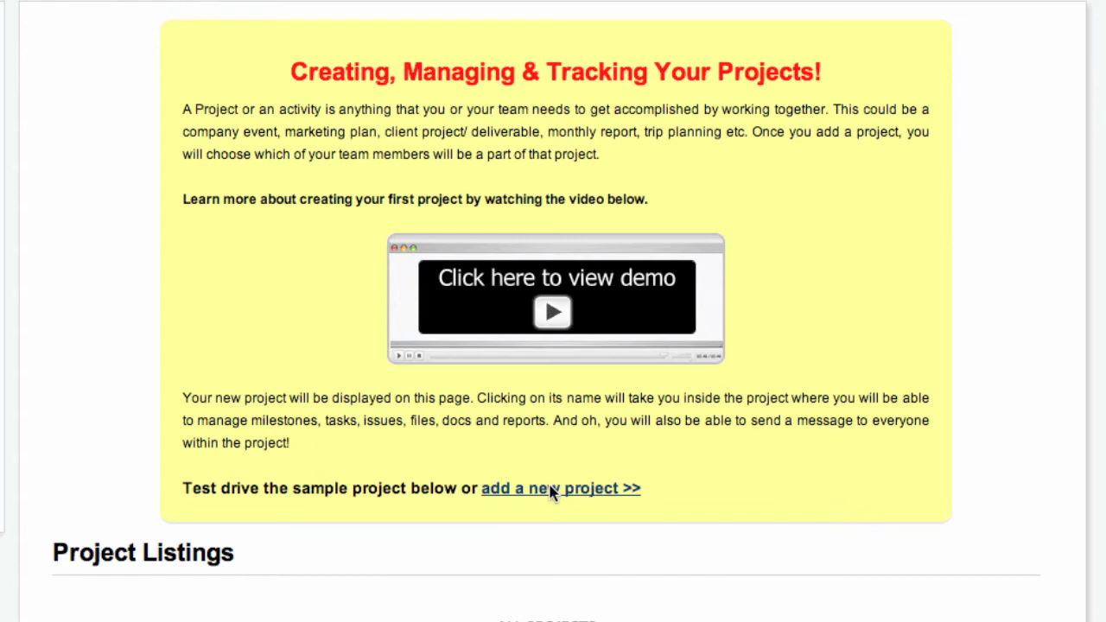
# Start a new project named 'Client's new website' in the New websites category
pyautogui.click(553, 489)
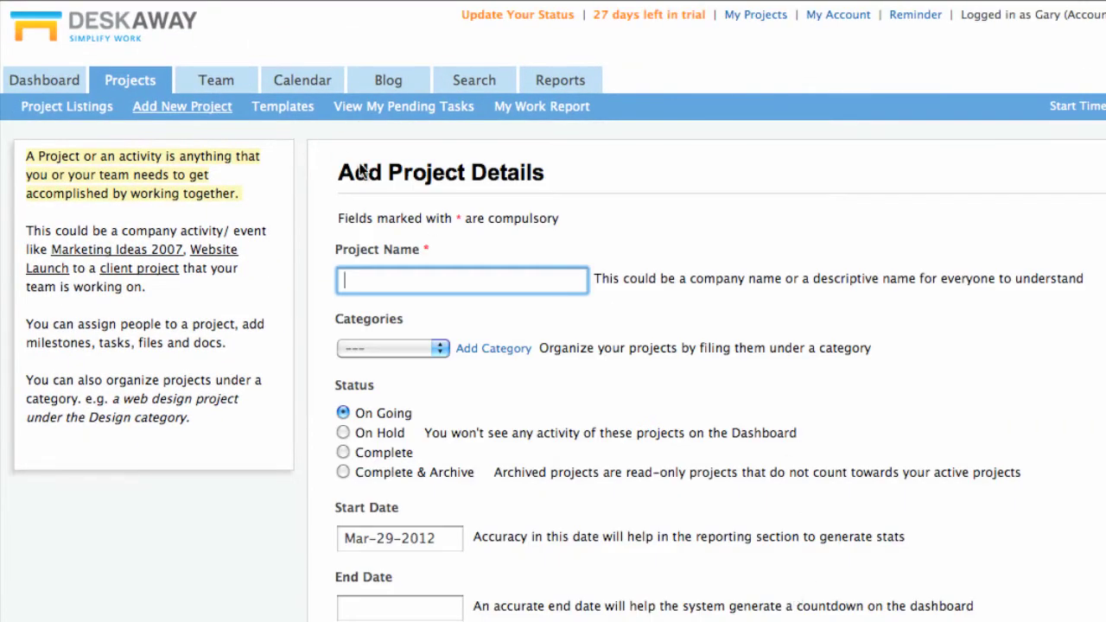
pyautogui.moveTo(344, 172); pyautogui.dragTo(555, 175)
pyautogui.click(555, 175)
pyautogui.click(484, 276)
pyautogui.write("Client's new website")
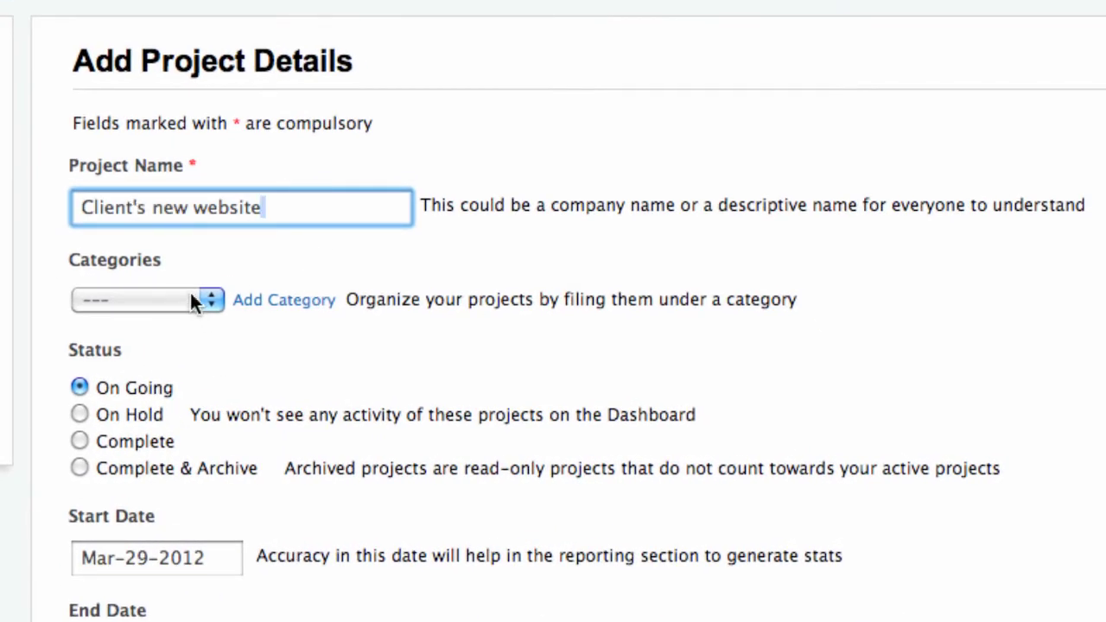
pyautogui.click(192, 300)
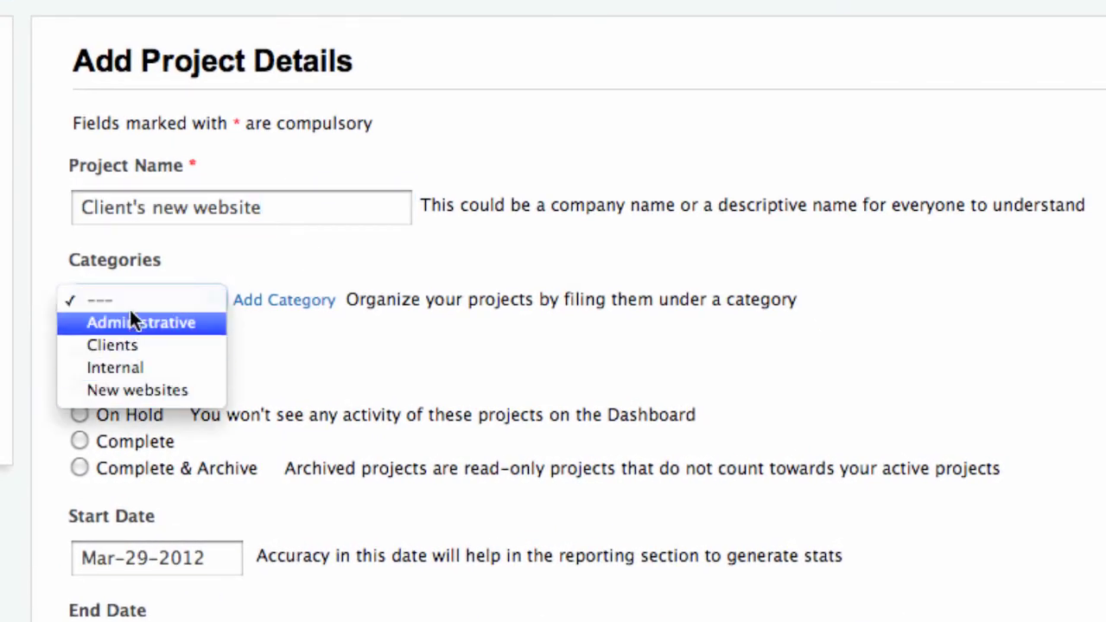
pyautogui.click(171, 389)
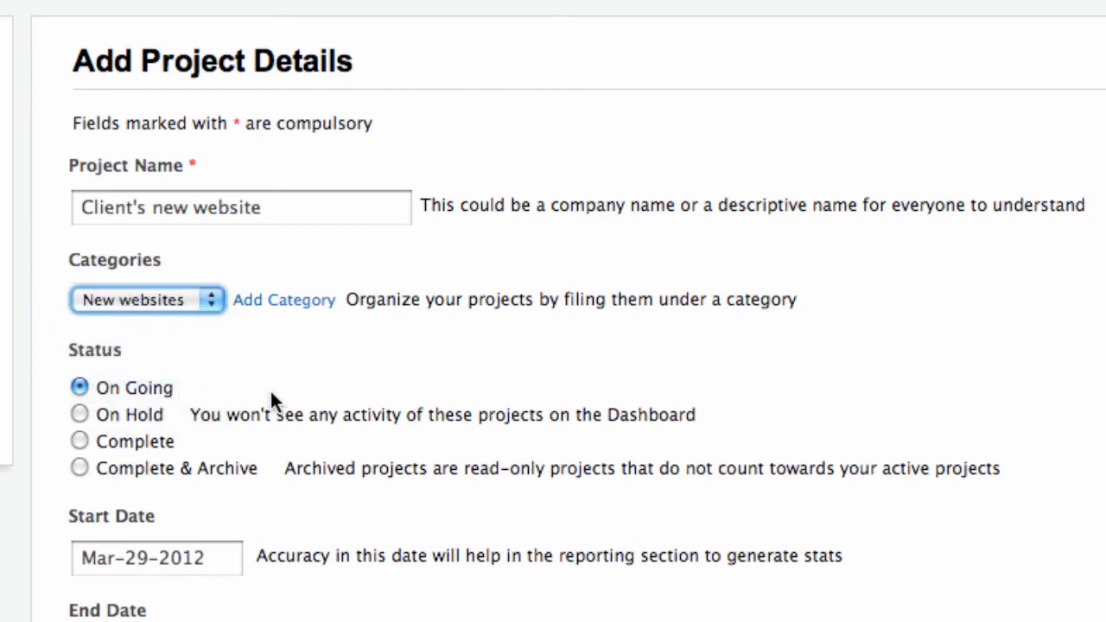
pyautogui.click(333, 390)
# Set the project's end date to May 31, 2012
pyautogui.moveTo(60, 273); pyautogui.dragTo(178, 276)
pyautogui.click(182, 278)
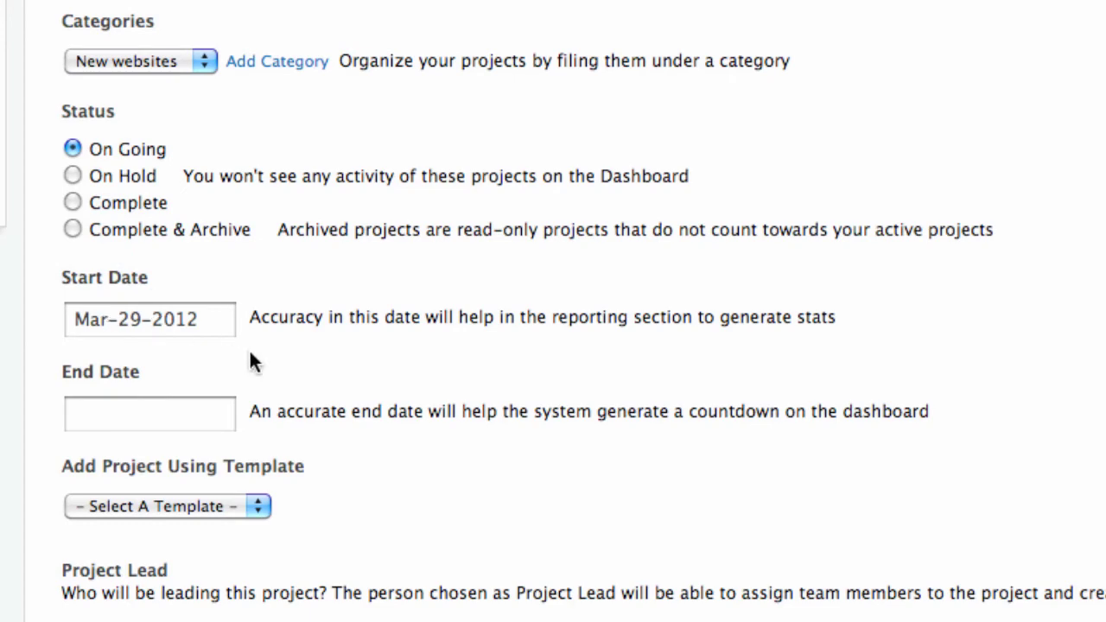
pyautogui.scroll(-2, 282, 363)
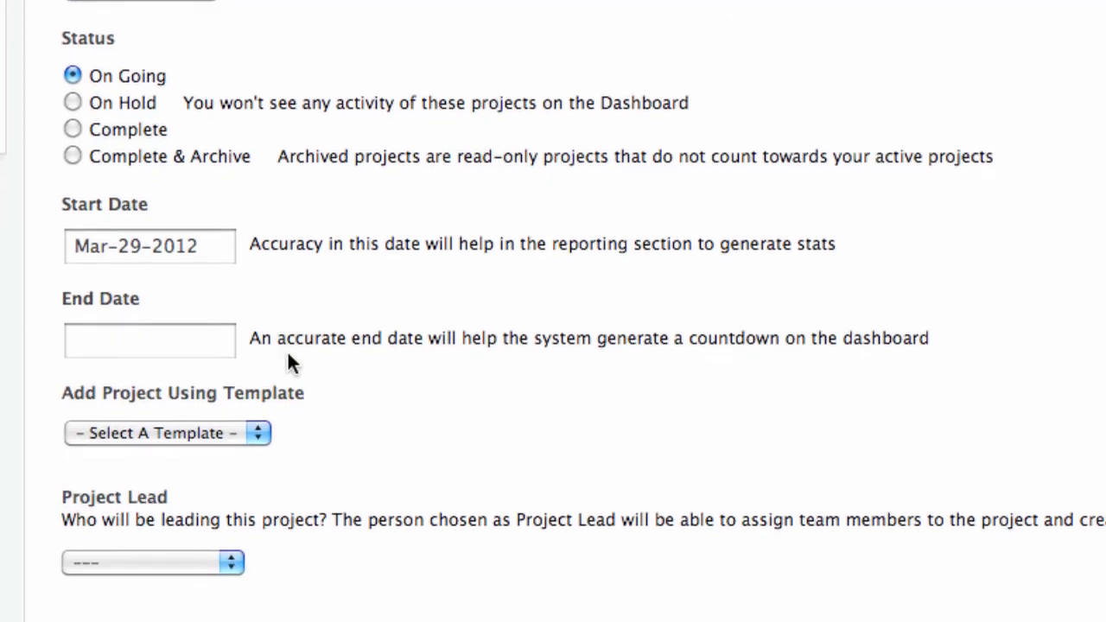
pyautogui.scroll(-3, 290, 363)
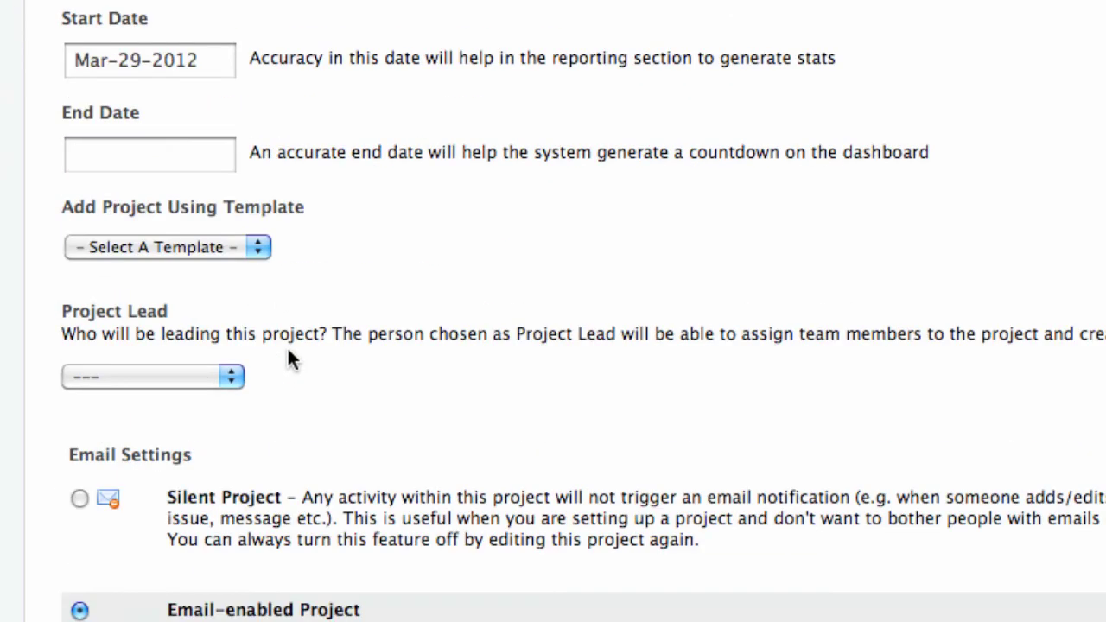
pyautogui.click(155, 154)
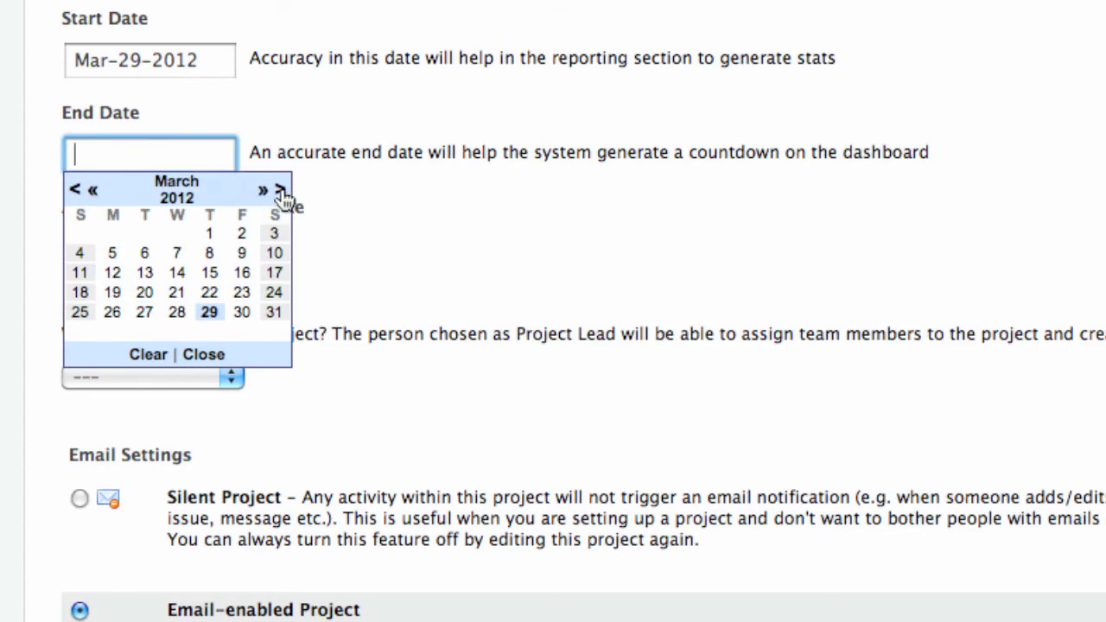
pyautogui.click(280, 190)
pyautogui.click(280, 191)
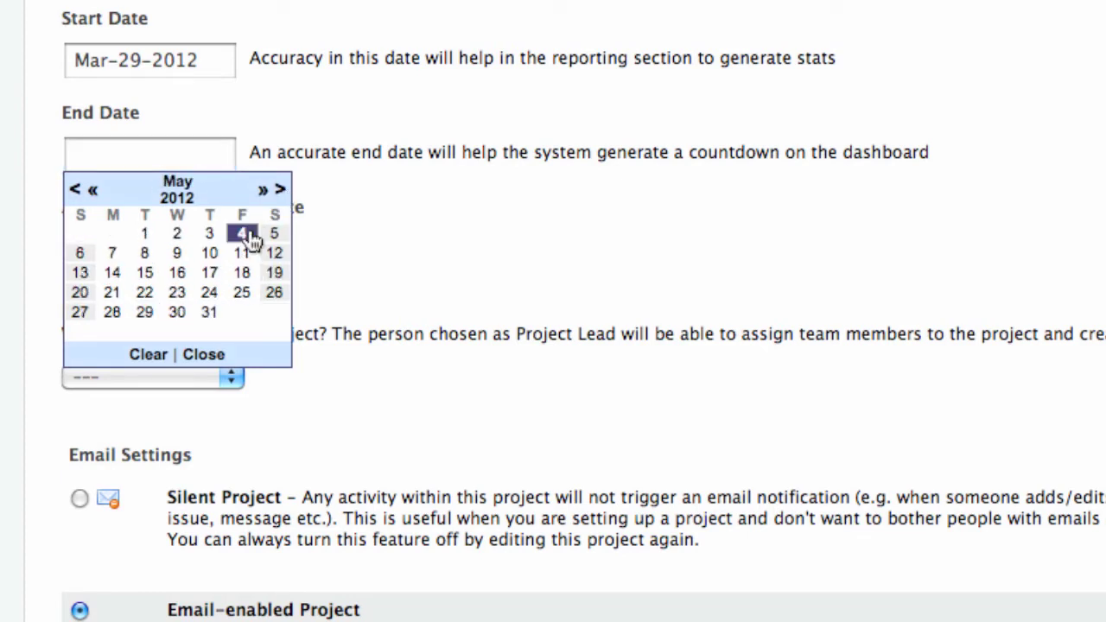
pyautogui.click(209, 312)
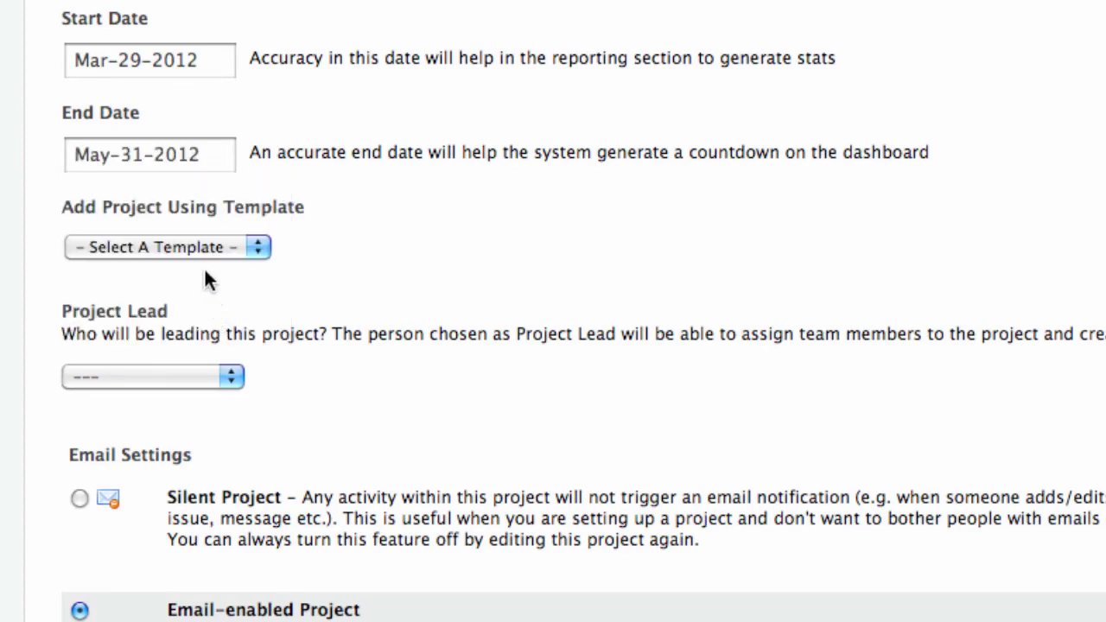
# Make yourself (Me) the project lead
pyautogui.scroll(-3, 451, 208)
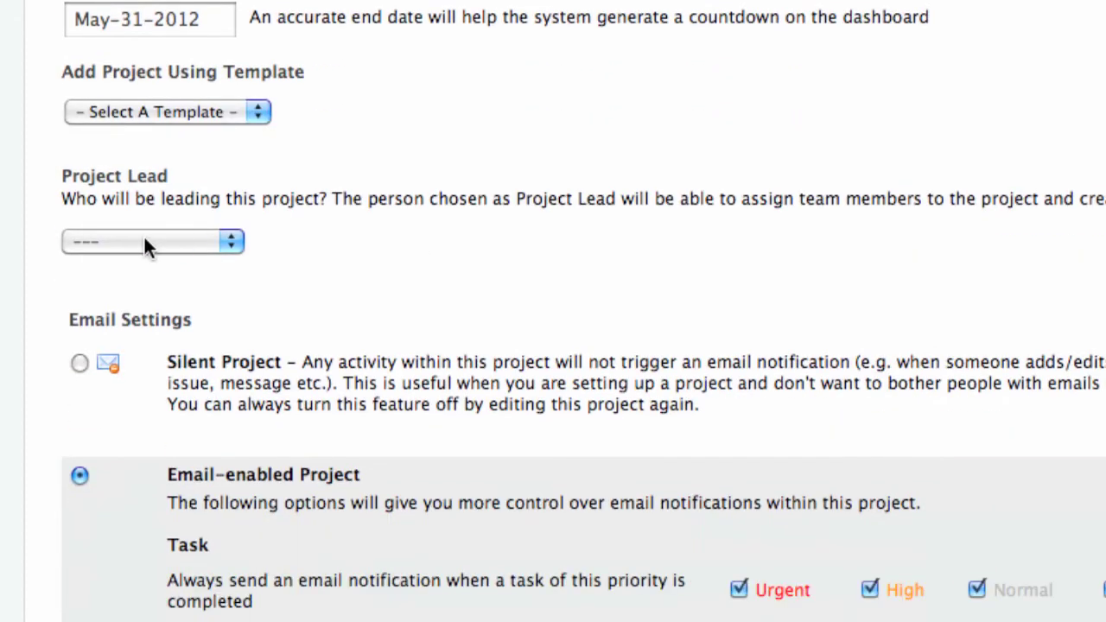
pyautogui.click(143, 244)
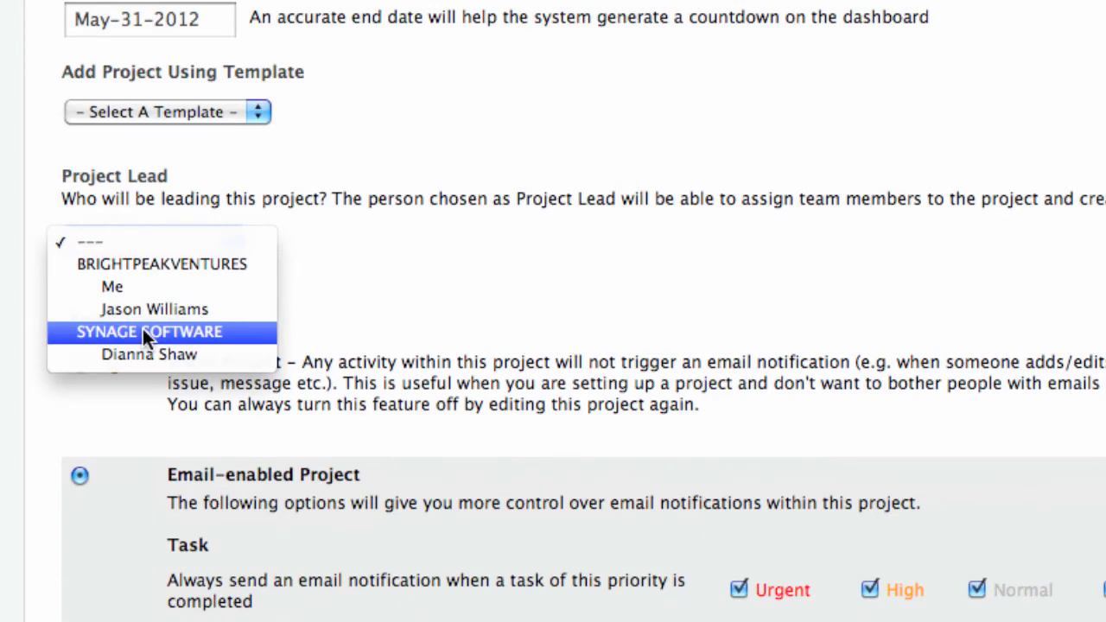
pyautogui.click(119, 286)
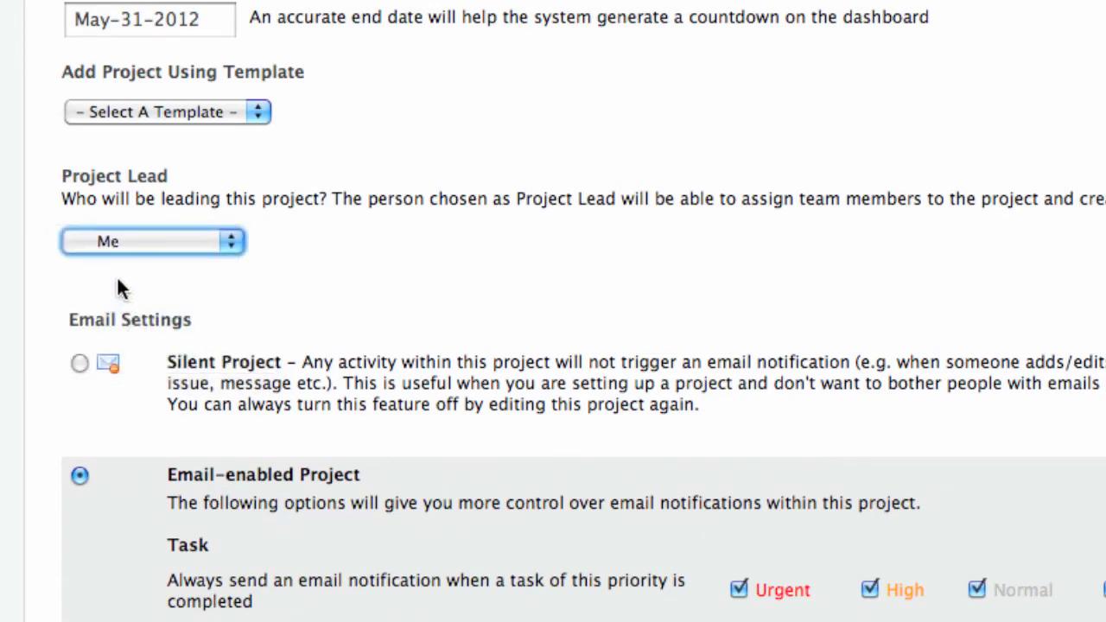
# Set the project's email setting to Silent Project, with no notifications
pyautogui.scroll(-6, 363, 246)
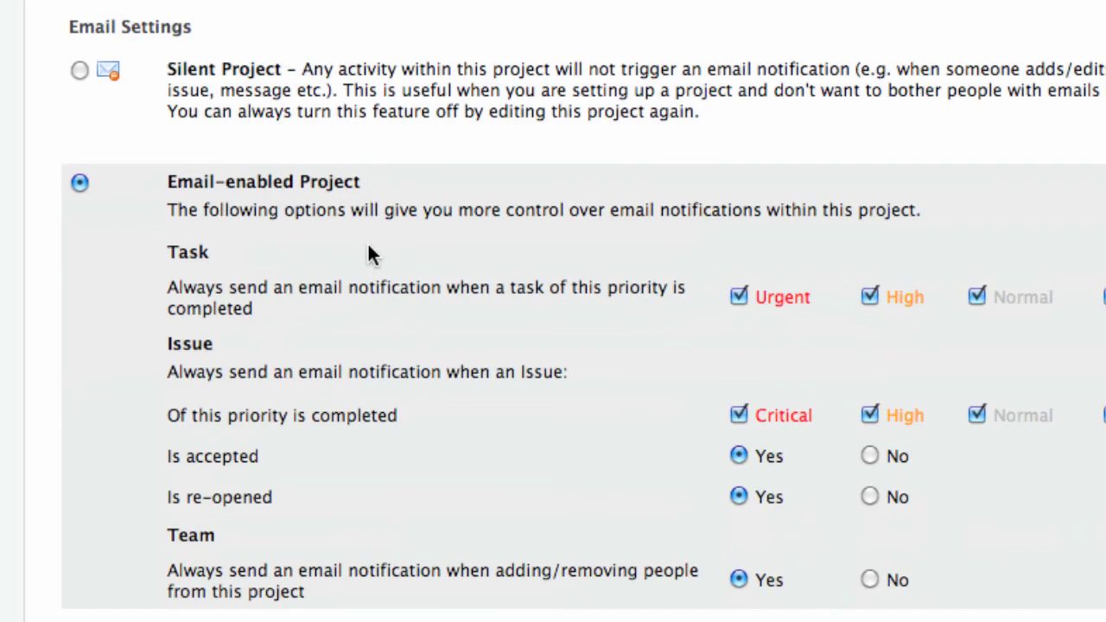
pyautogui.scroll(1, 367, 241)
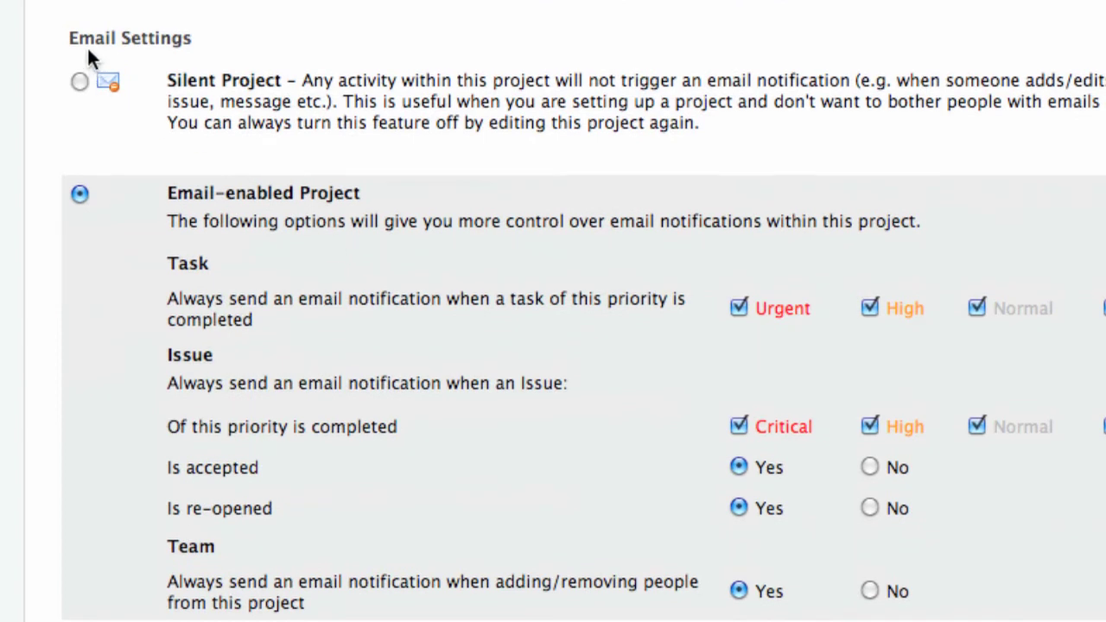
pyautogui.moveTo(73, 39); pyautogui.dragTo(205, 37)
pyautogui.click(192, 76)
pyautogui.click(79, 82)
# Paste the 'due by 1st of June, 2012' detailed description and add the project
pyautogui.scroll(-10, 146, 338)
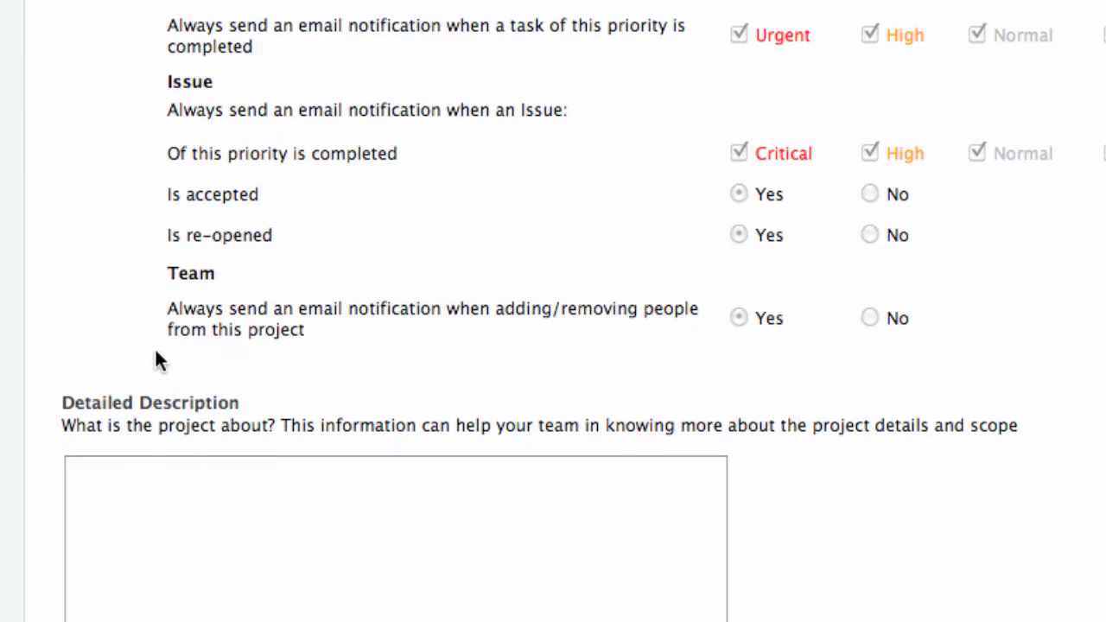
pyautogui.click(183, 324)
pyautogui.write('This is the website of our new client. We need to complete it by 1st of June, 2012.')
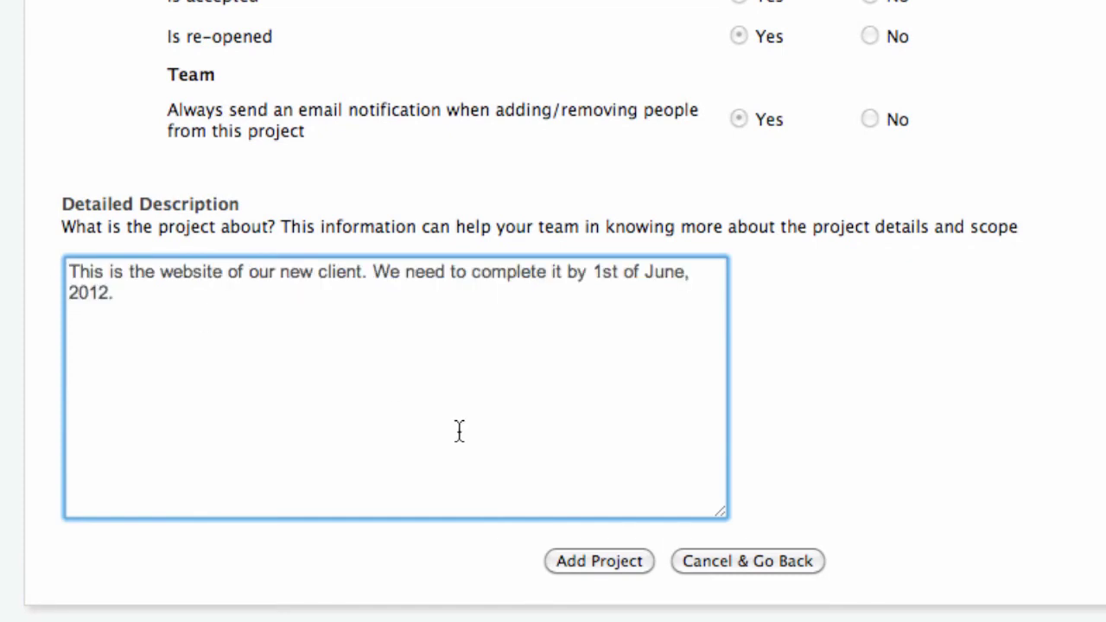
pyautogui.click(573, 562)
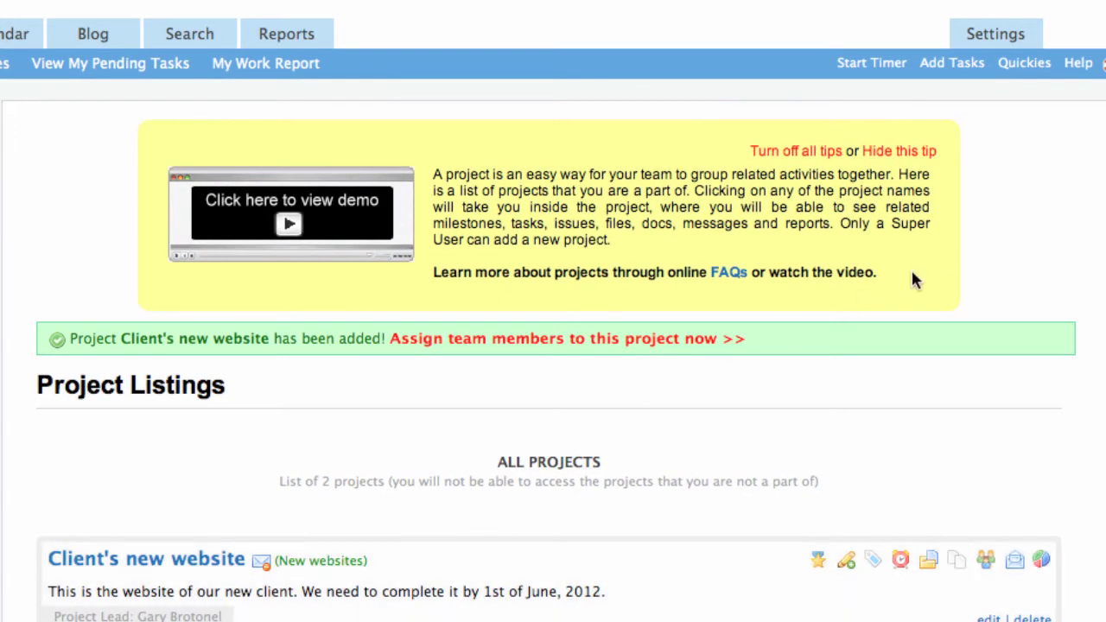
# Dismiss the projects tip and go to the team member assignment page for Client's new website
pyautogui.click(913, 153)
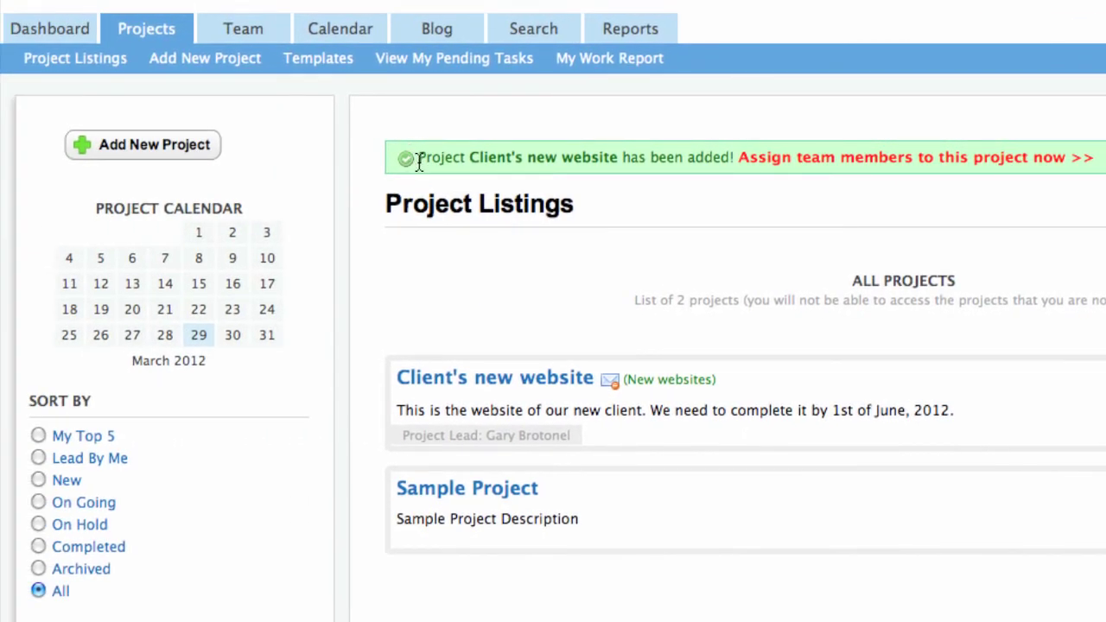
pyautogui.moveTo(104, 163); pyautogui.dragTo(165, 169)
pyautogui.moveTo(478, 164); pyautogui.dragTo(727, 168)
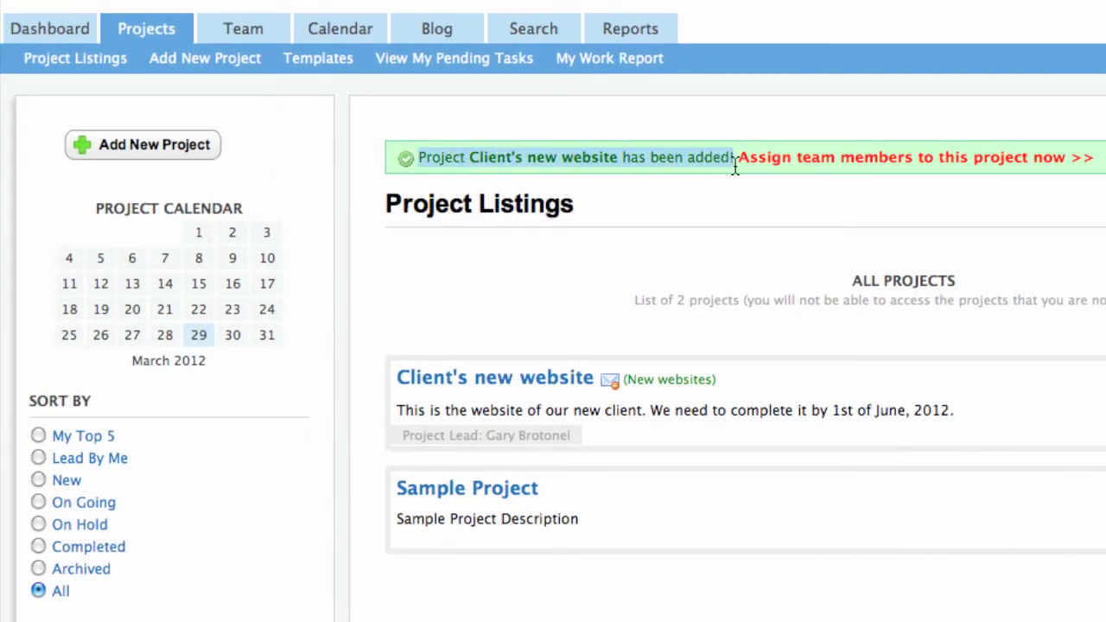
pyautogui.click(702, 153)
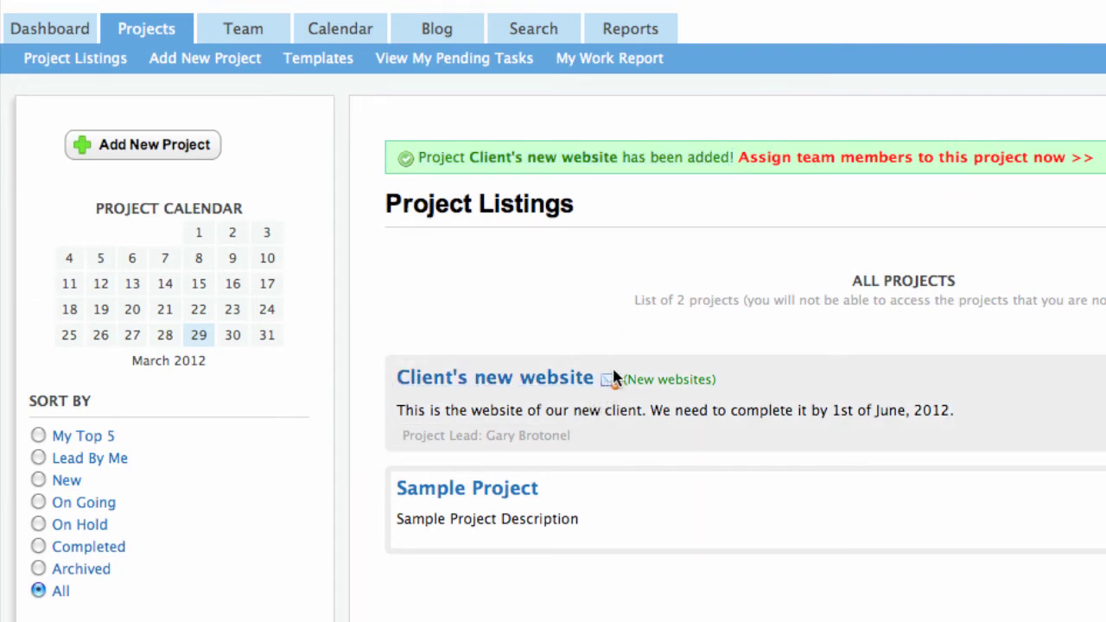
pyautogui.moveTo(610, 387)
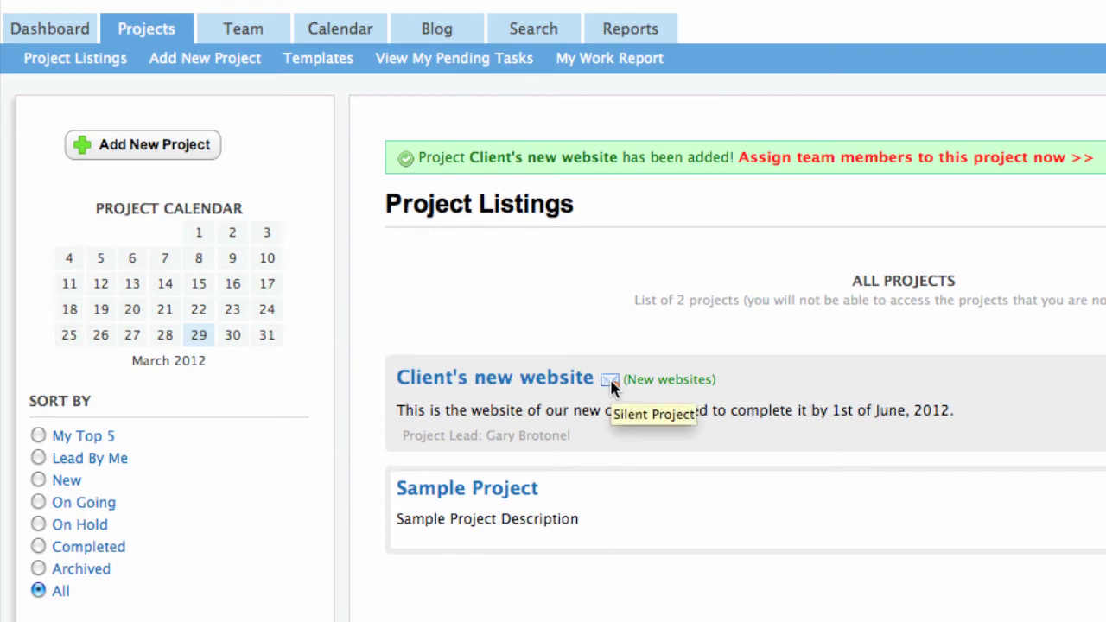
pyautogui.click(811, 160)
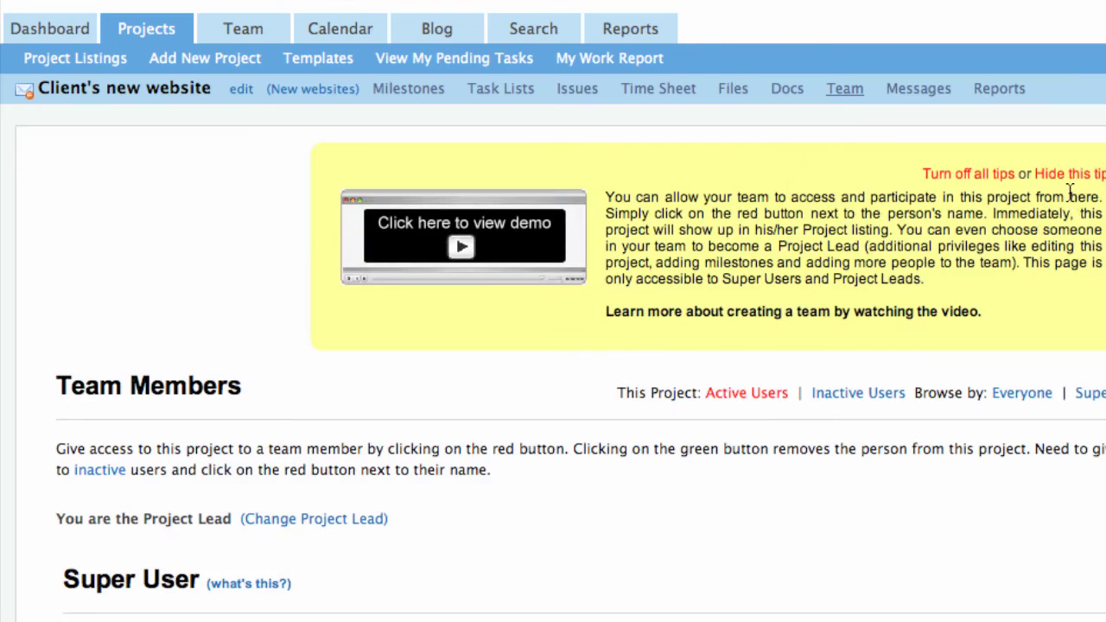
# Dismiss the team-access tip and add the super user and regular user from Inactive Users
pyautogui.click(1069, 178)
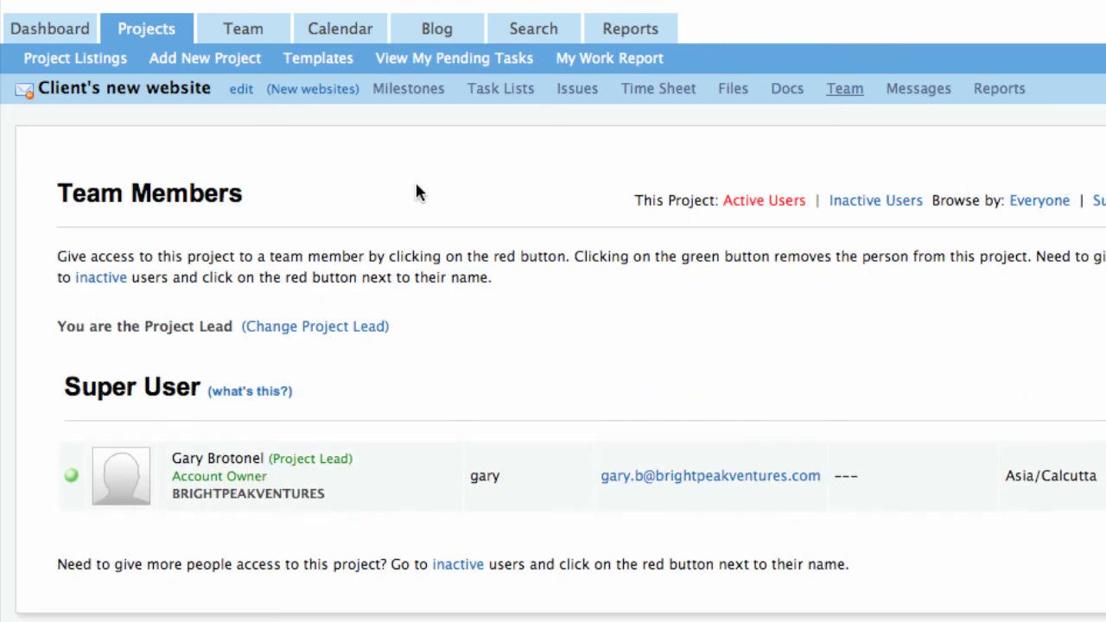
pyautogui.moveTo(56, 192); pyautogui.dragTo(264, 191)
pyautogui.click(230, 309)
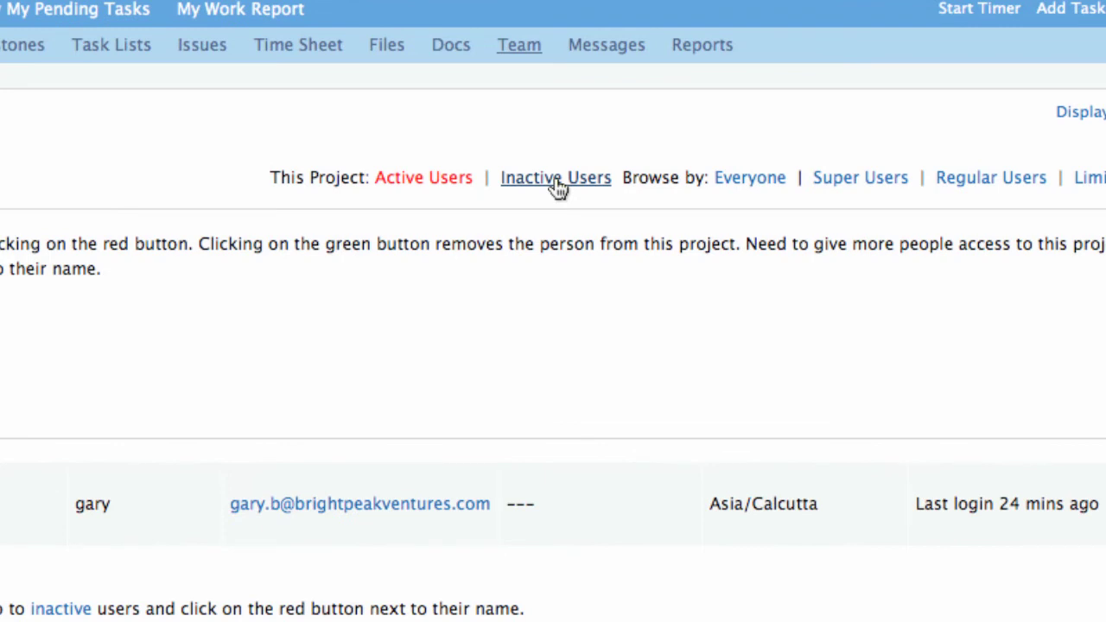
pyautogui.click(560, 184)
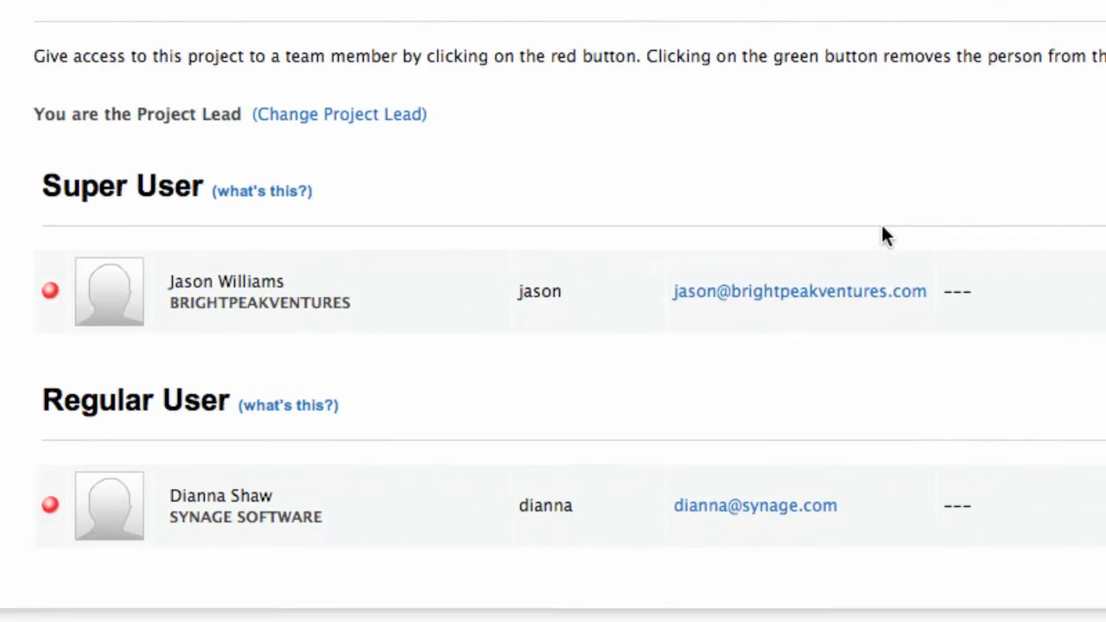
pyautogui.click(50, 292)
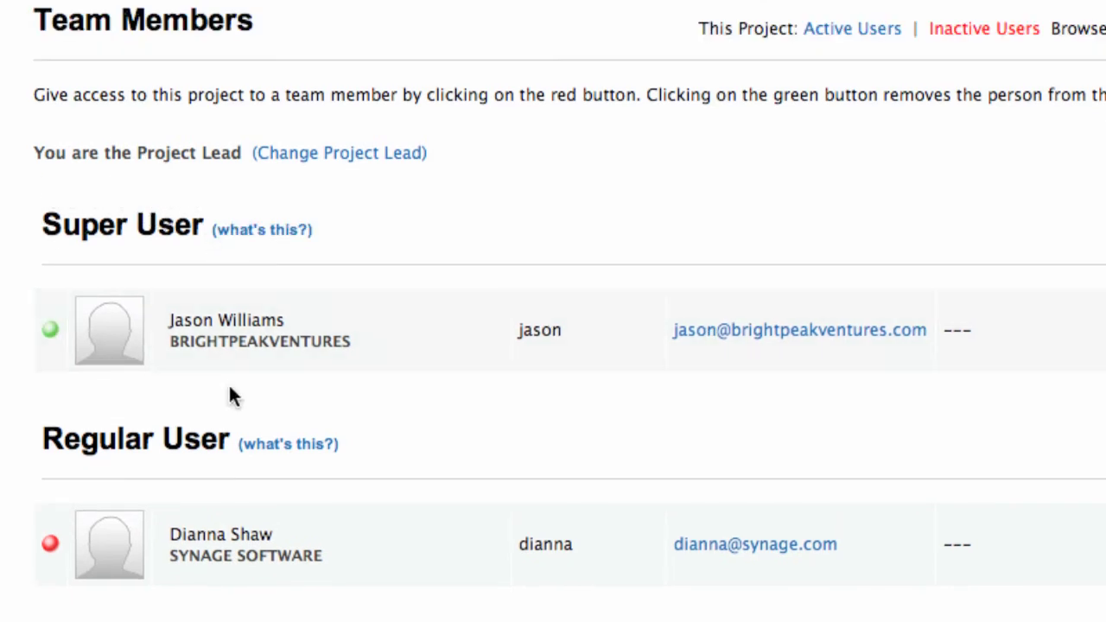
pyautogui.click(50, 544)
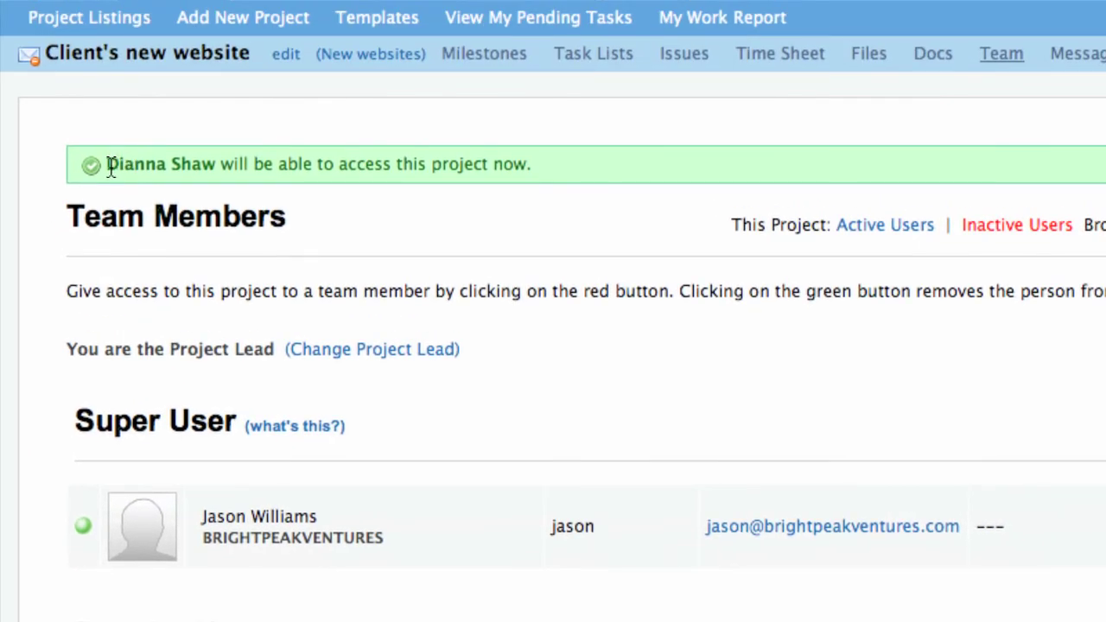
pyautogui.moveTo(110, 167); pyautogui.dragTo(585, 167)
pyautogui.click(584, 167)
# Open the Client's new website overview and review its 63-day countdown, team, activity and menus
pyautogui.click(197, 62)
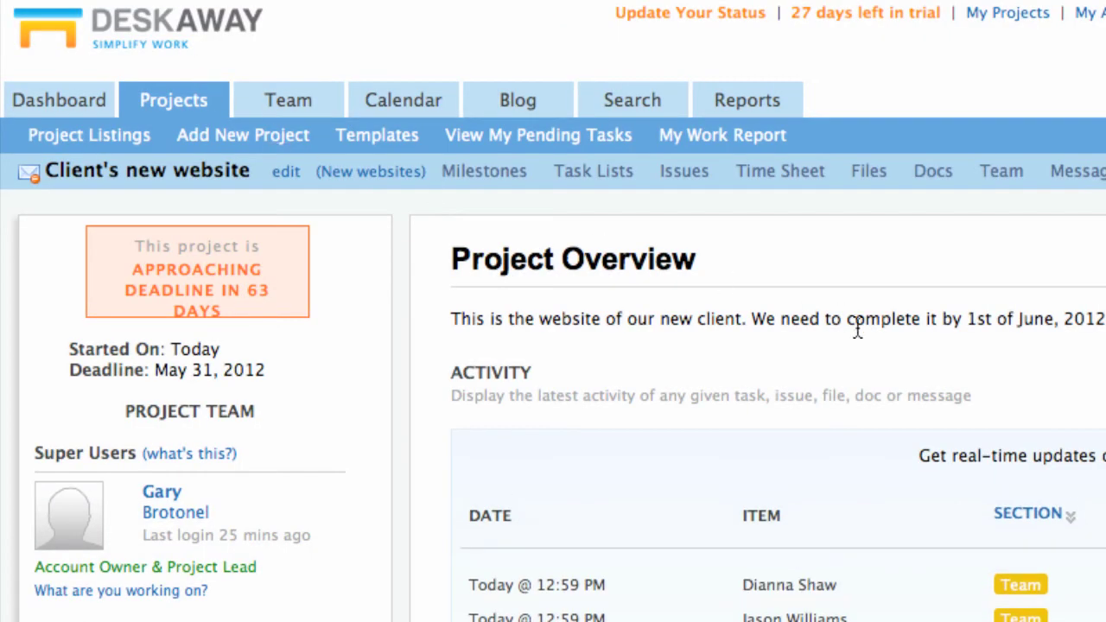
pyautogui.scroll(-2, 873, 337)
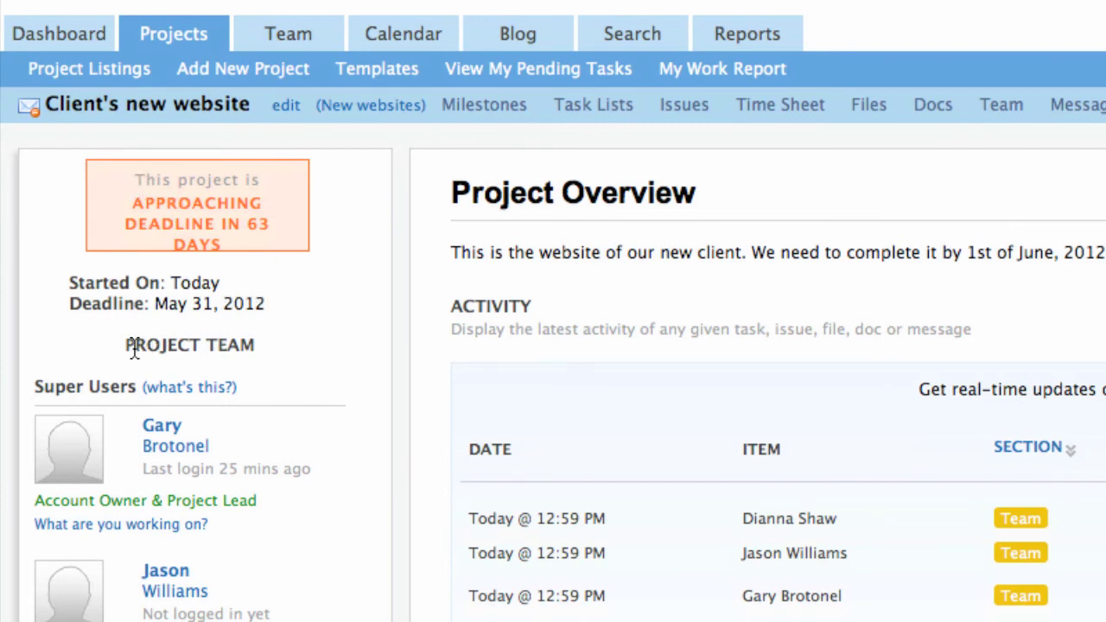
pyautogui.moveTo(125, 346); pyautogui.dragTo(277, 343)
pyautogui.scroll(-5, 257, 288)
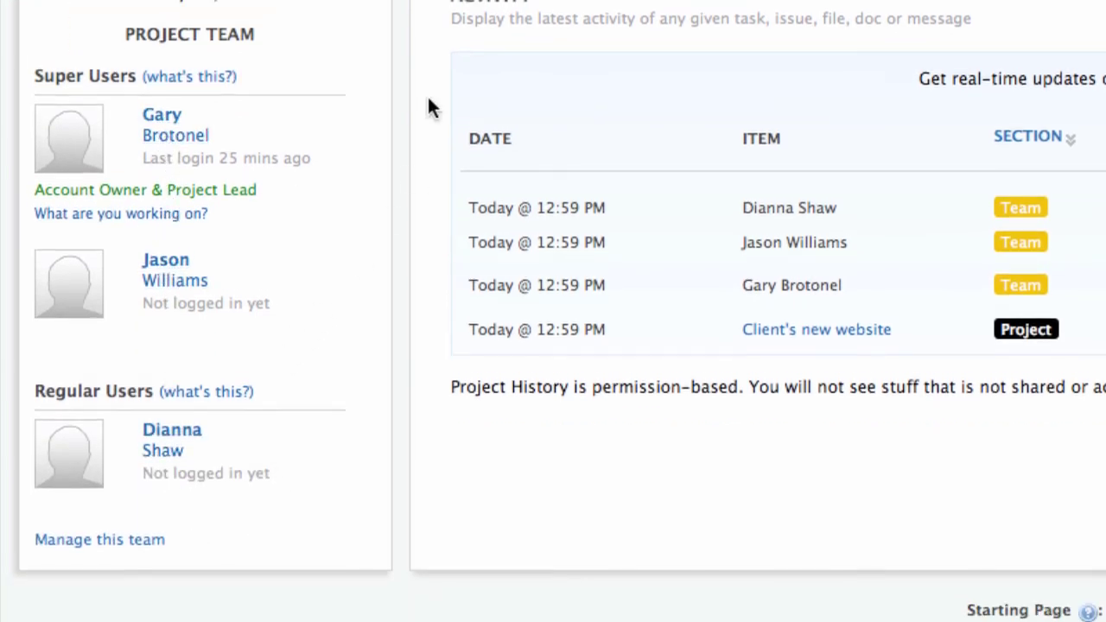
pyautogui.scroll(4, 427, 107)
pyautogui.moveTo(512, 22)
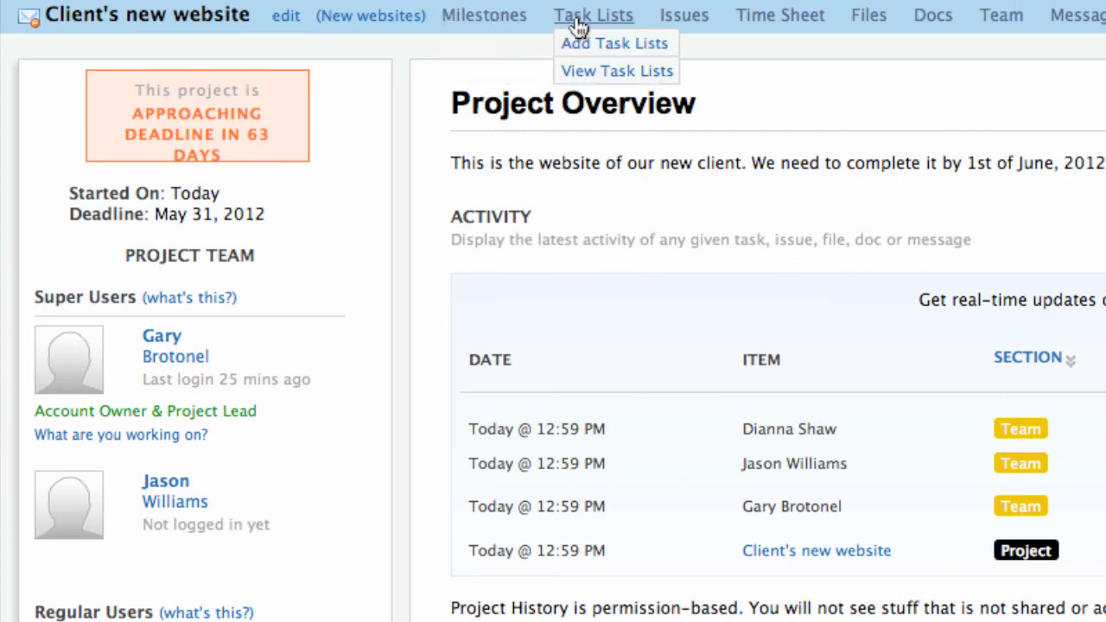
pyautogui.moveTo(672, 24)
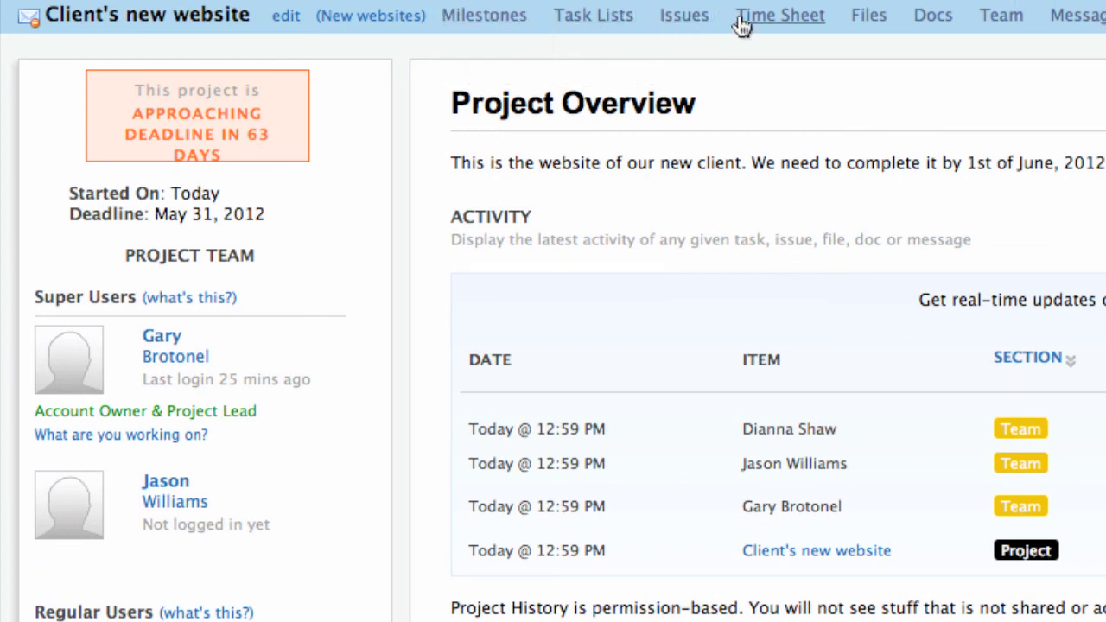
pyautogui.moveTo(870, 28)
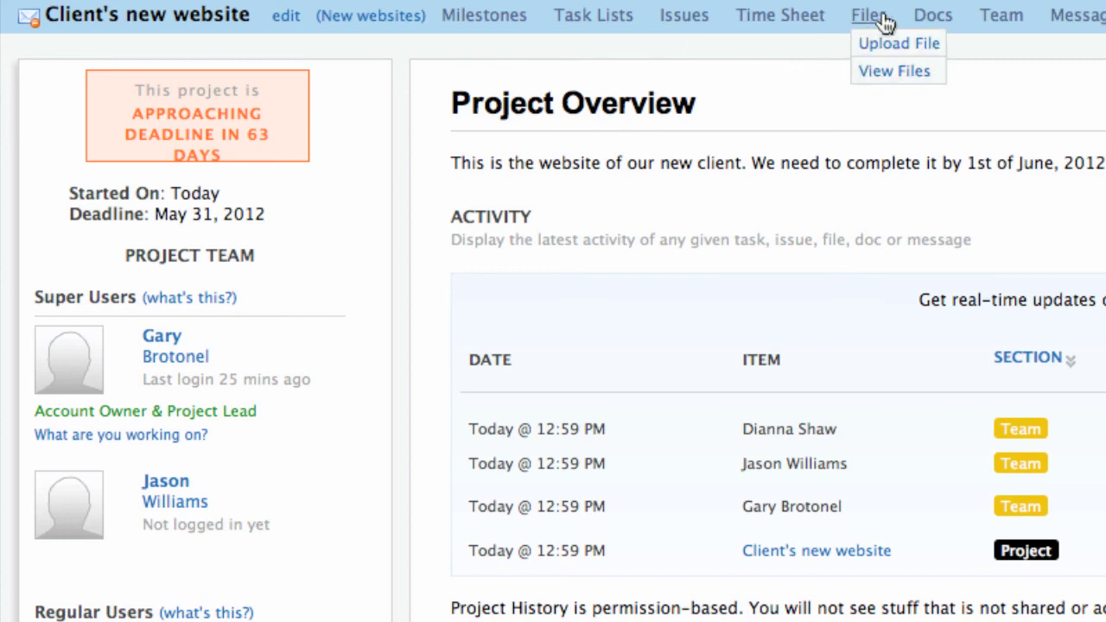
pyautogui.moveTo(930, 24)
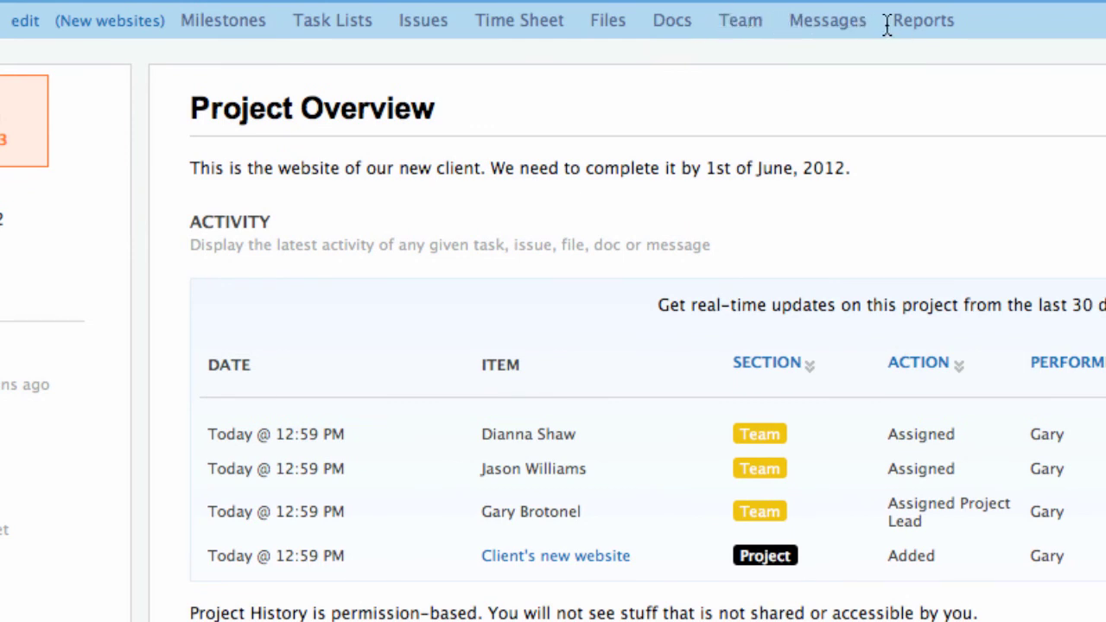
pyautogui.moveTo(932, 29)
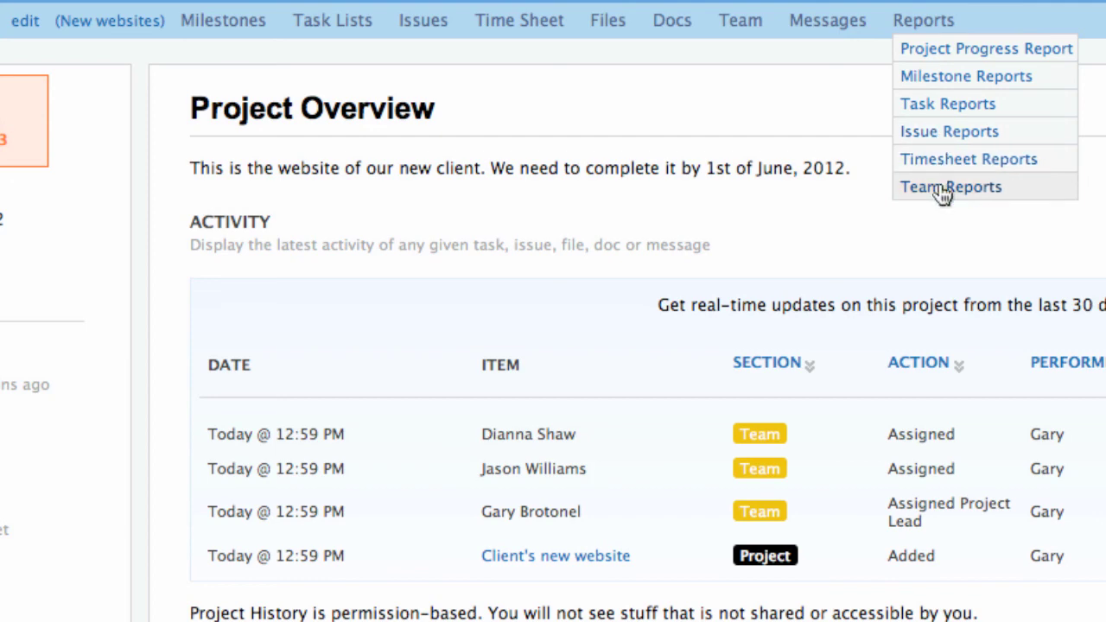